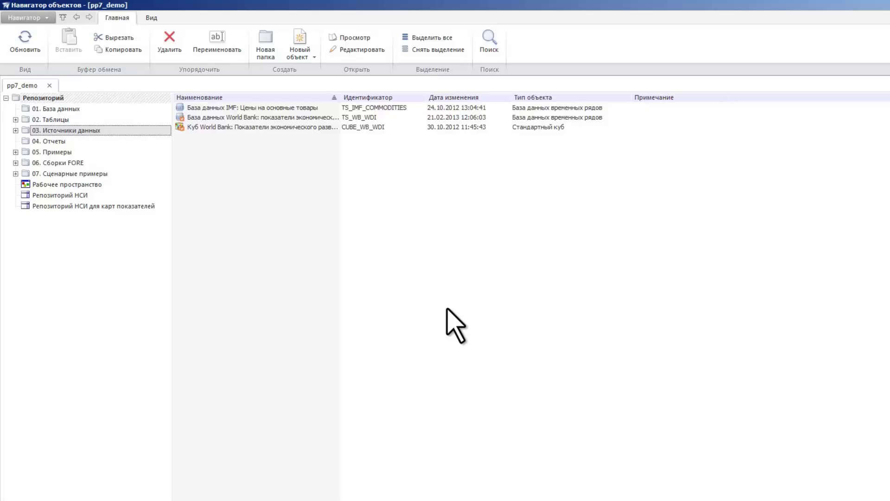
Step: Start a new database object in the "01. База данных" folder with the identifier DATABASE
{"action": "left_click", "coordinate": [81, 109]}
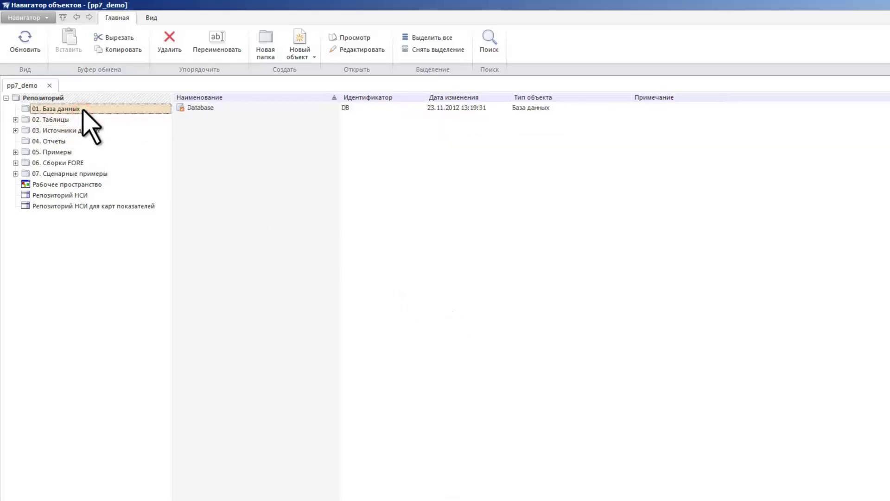
{"action": "left_click", "coordinate": [303, 54]}
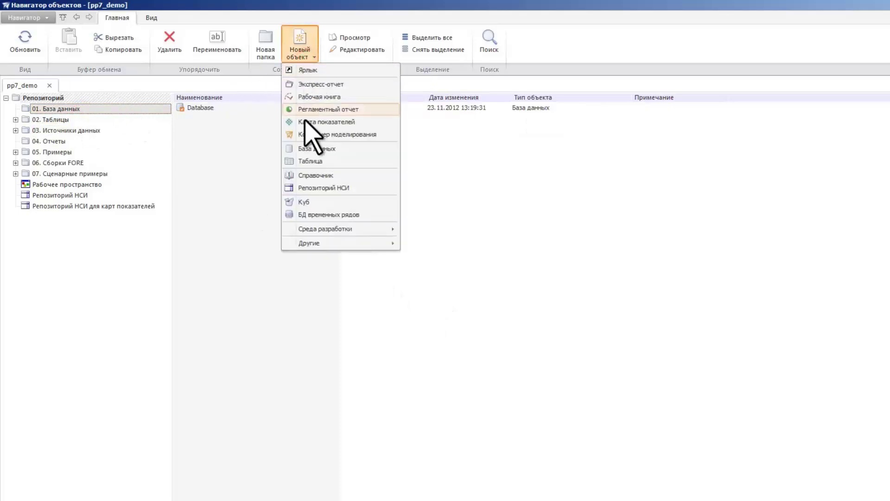
{"action": "left_click", "coordinate": [308, 149]}
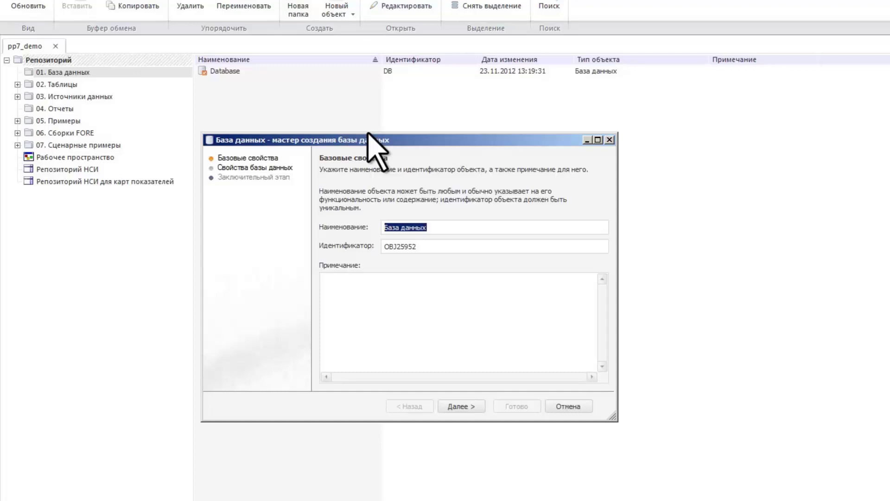
{"action": "double_click", "coordinate": [421, 246]}
{"action": "type", "text": "DATABASE"}
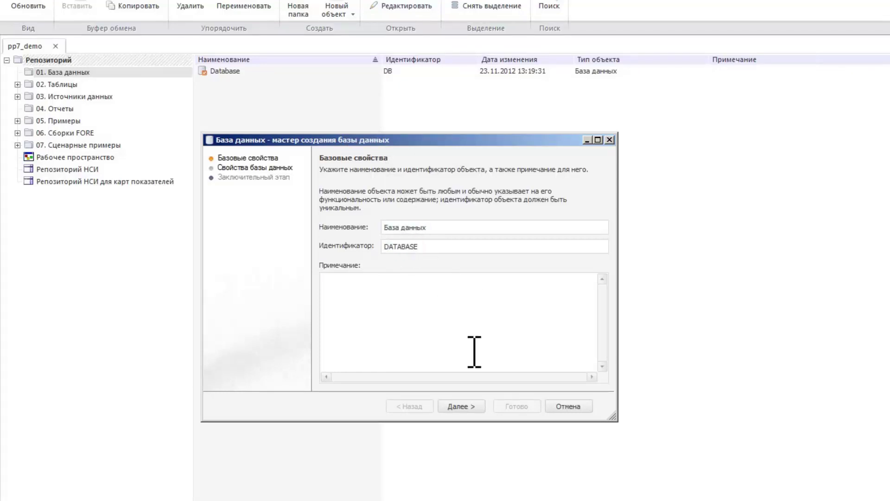
{"action": "left_click", "coordinate": [469, 408]}
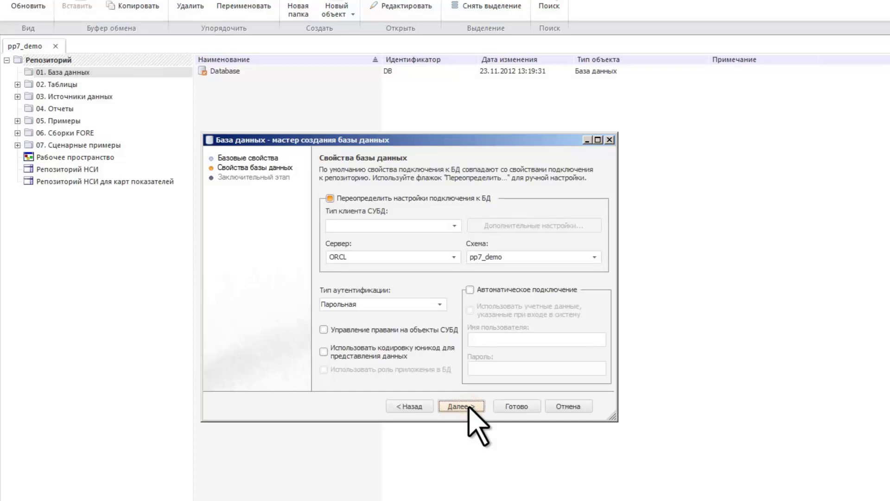
Step: Turn off the connection settings override, enable automatic connection with the system login credentials, and finish creating the database
{"action": "left_click", "coordinate": [454, 225]}
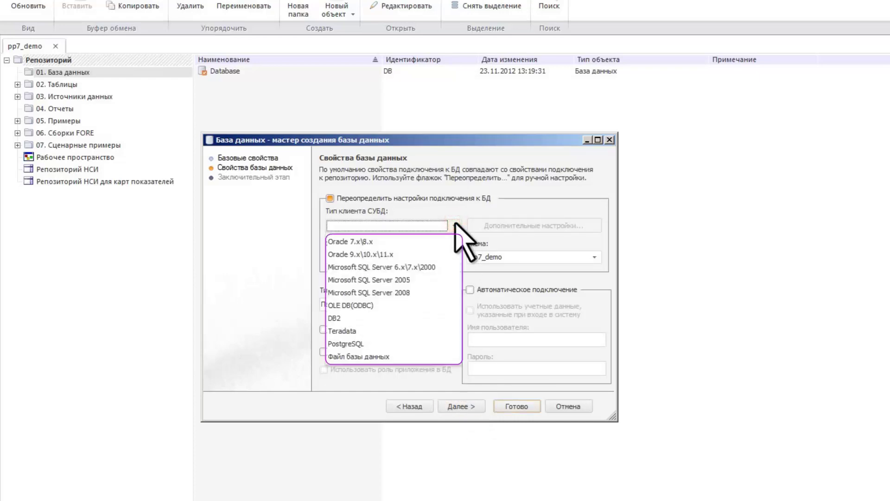
{"action": "left_click", "coordinate": [455, 225]}
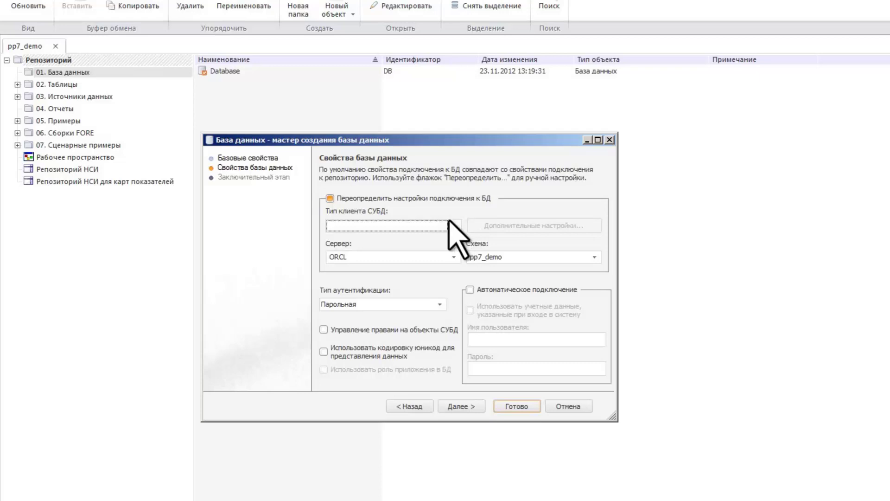
{"action": "left_click", "coordinate": [329, 198]}
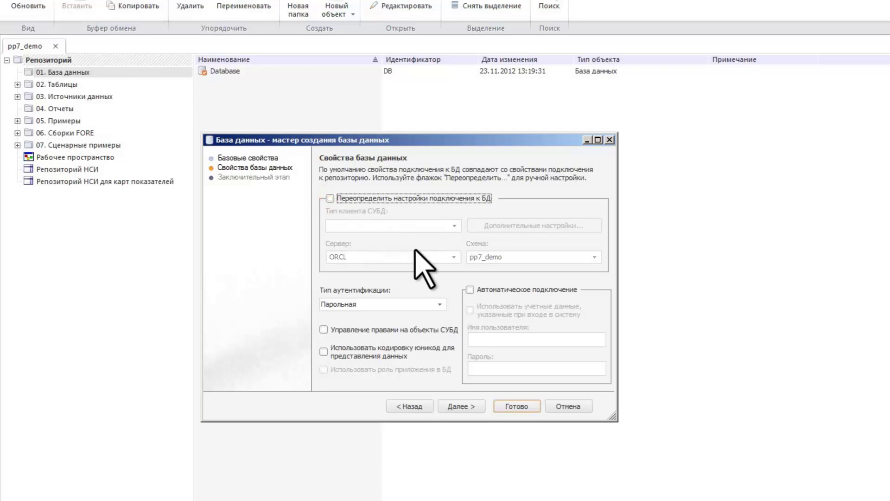
{"action": "left_click", "coordinate": [469, 290]}
{"action": "left_click", "coordinate": [469, 310]}
{"action": "left_click", "coordinate": [460, 407]}
{"action": "left_click", "coordinate": [510, 407]}
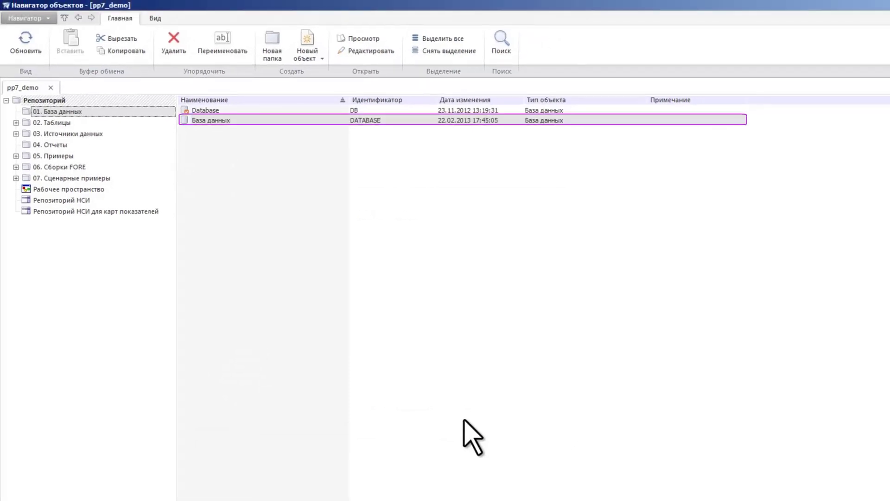
Step: Start a new table in the "02. Таблицы" folder named Страны with identifier COUNTRIES, leaving its parameter list empty
{"action": "left_click", "coordinate": [58, 122]}
{"action": "left_click", "coordinate": [311, 50]}
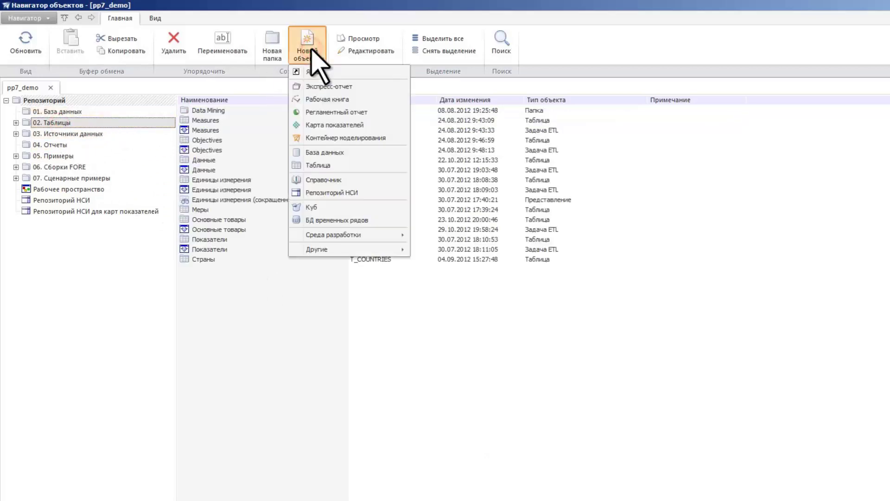
{"action": "left_click", "coordinate": [318, 165]}
{"action": "type", "text": "Страны"}
{"action": "left_click", "coordinate": [383, 235]}
{"action": "left_click_drag", "start_coordinate": [422, 221], "coordinate": [384, 222]}
{"action": "type", "text": "COUNTRIES"}
{"action": "left_click", "coordinate": [482, 388]}
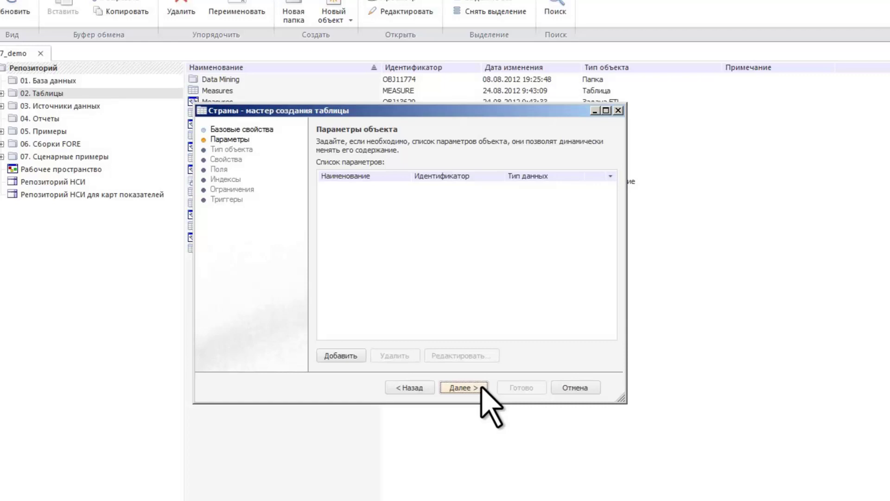
{"action": "left_click", "coordinate": [464, 388]}
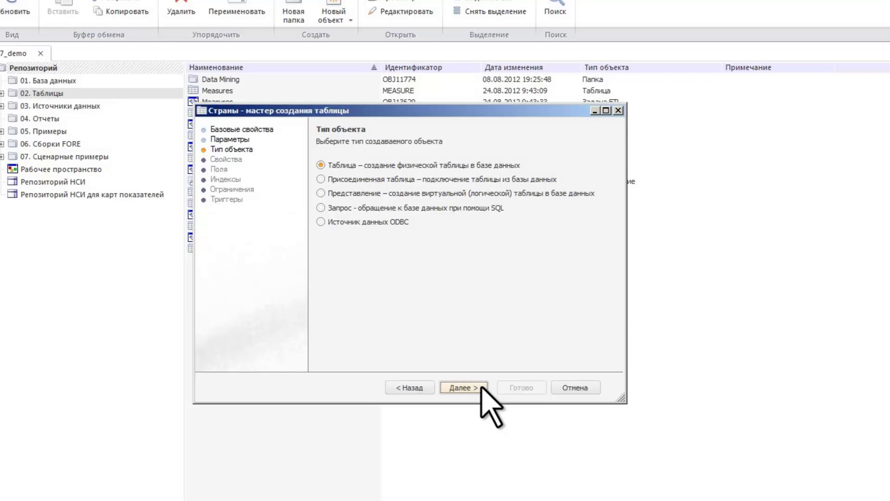
Step: Preview the view, attached table, SQL query and ODBC source object types, and reselect the physical table type
{"action": "left_click", "coordinate": [321, 194]}
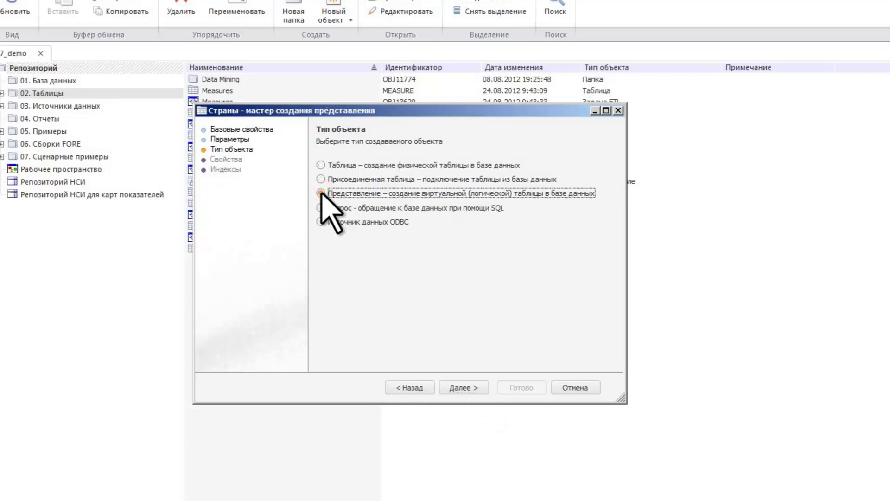
{"action": "left_click", "coordinate": [320, 179]}
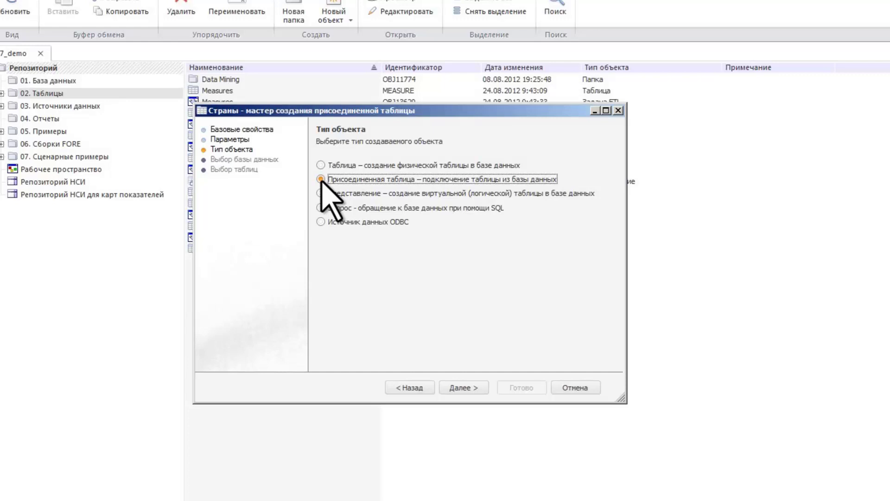
{"action": "left_click", "coordinate": [321, 208]}
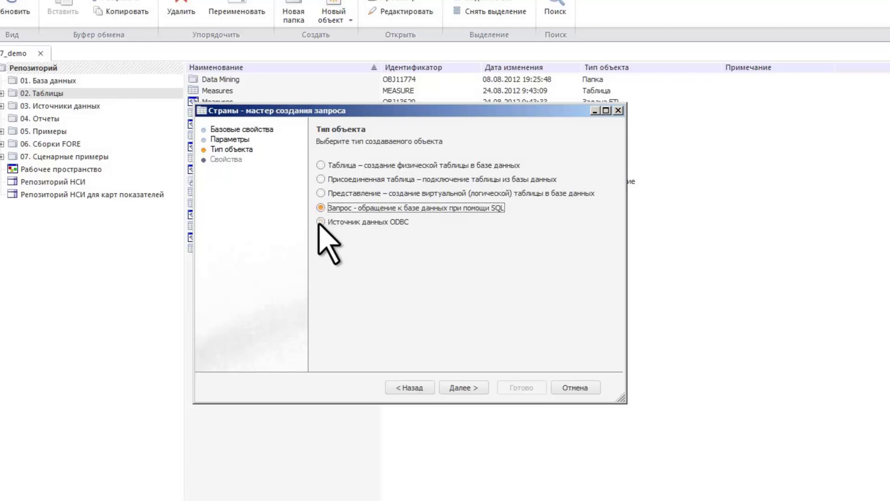
{"action": "left_click", "coordinate": [320, 222]}
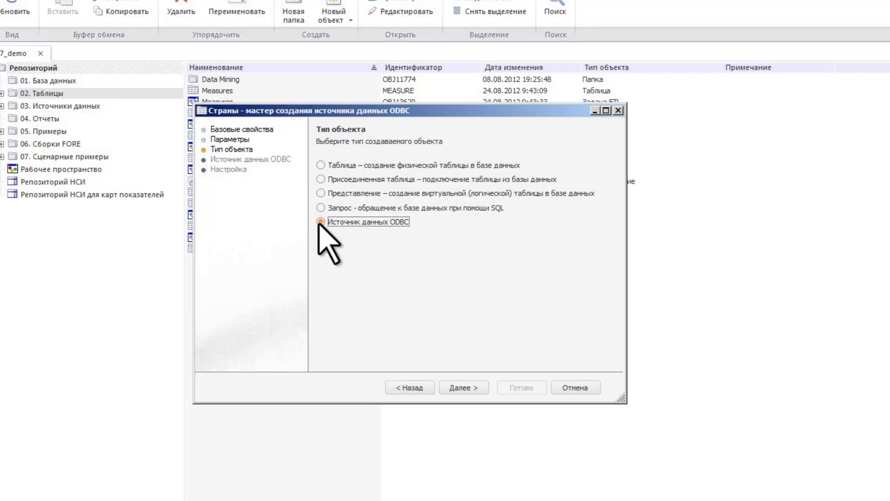
{"action": "left_click", "coordinate": [321, 165]}
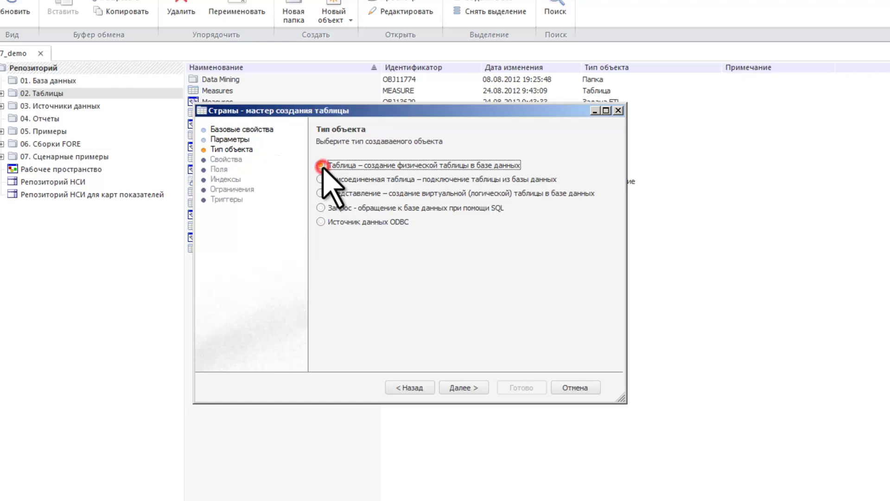
Step: Assign the new table to the "База данных" database, keeping the physical name COUNTRIES
{"action": "left_click", "coordinate": [456, 387]}
{"action": "left_click", "coordinate": [611, 182]}
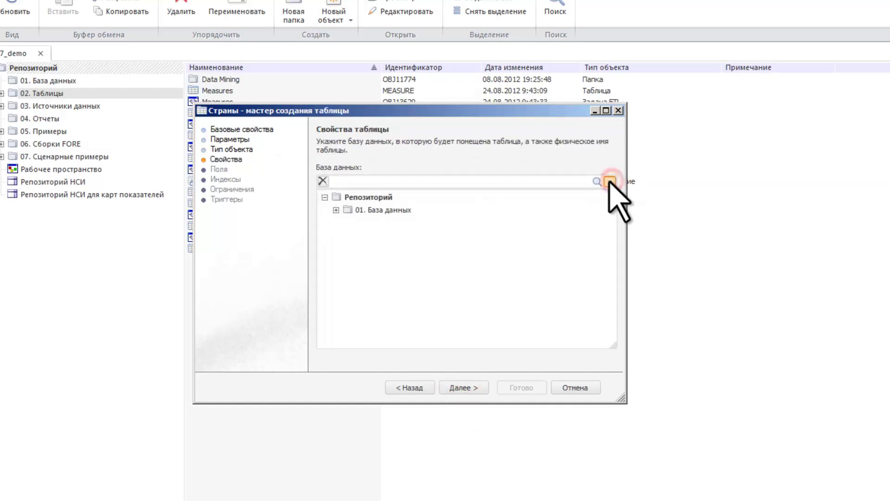
{"action": "left_click", "coordinate": [336, 210]}
{"action": "left_click", "coordinate": [388, 235]}
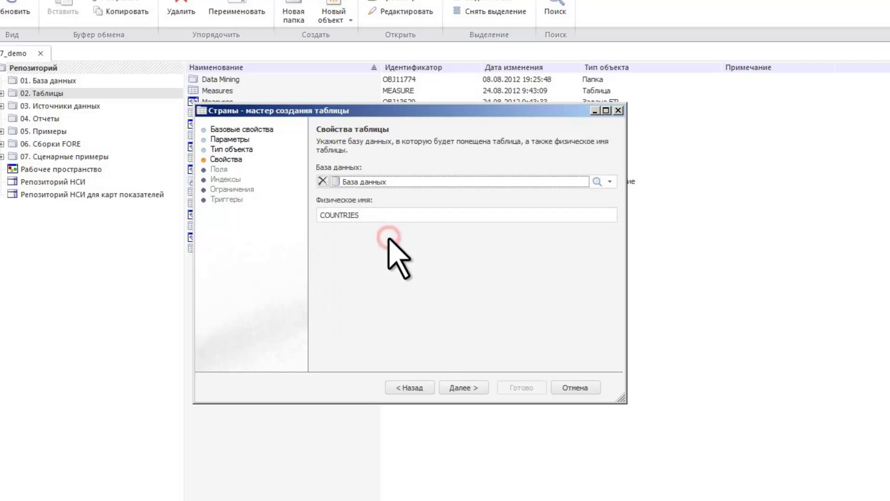
{"action": "left_click", "coordinate": [461, 388]}
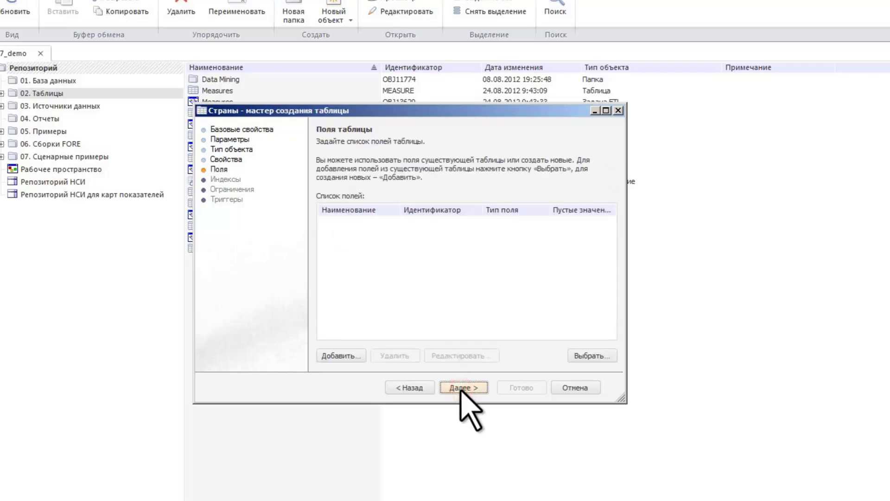
Step: Add an integer field named Ключ with identifier ID that does not allow empty values
{"action": "left_click", "coordinate": [357, 355]}
{"action": "type", "text": "Ключ"}
{"action": "double_click", "coordinate": [366, 196]}
{"action": "type", "text": "ID"}
{"action": "left_click", "coordinate": [366, 264]}
{"action": "left_click", "coordinate": [325, 294]}
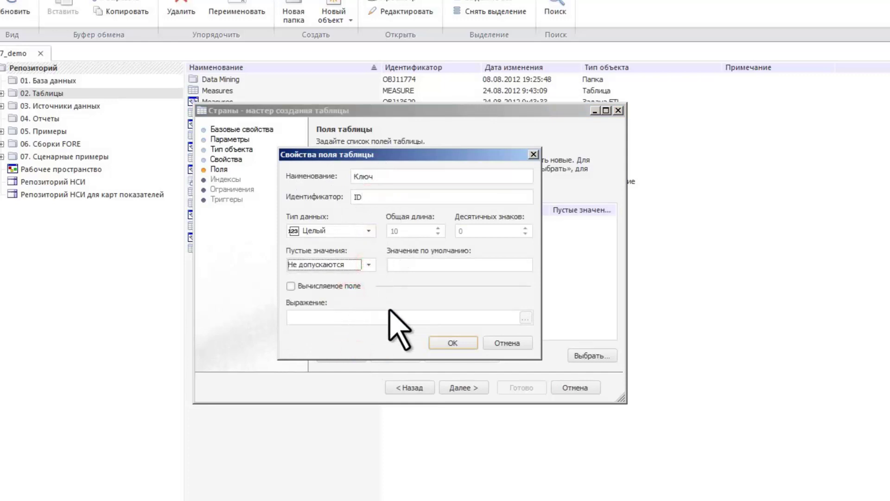
{"action": "left_click", "coordinate": [453, 342]}
Step: Add a string field named Название with identifier NAME and a length of 255
{"action": "left_click", "coordinate": [355, 356]}
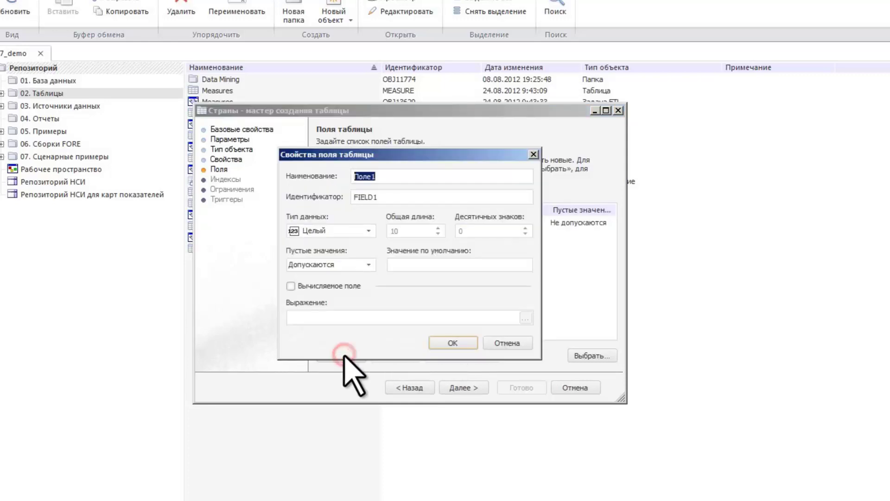
{"action": "type", "text": "Название"}
{"action": "double_click", "coordinate": [362, 197]}
{"action": "type", "text": "NAME"}
{"action": "left_click", "coordinate": [366, 230]}
{"action": "left_click", "coordinate": [364, 244]}
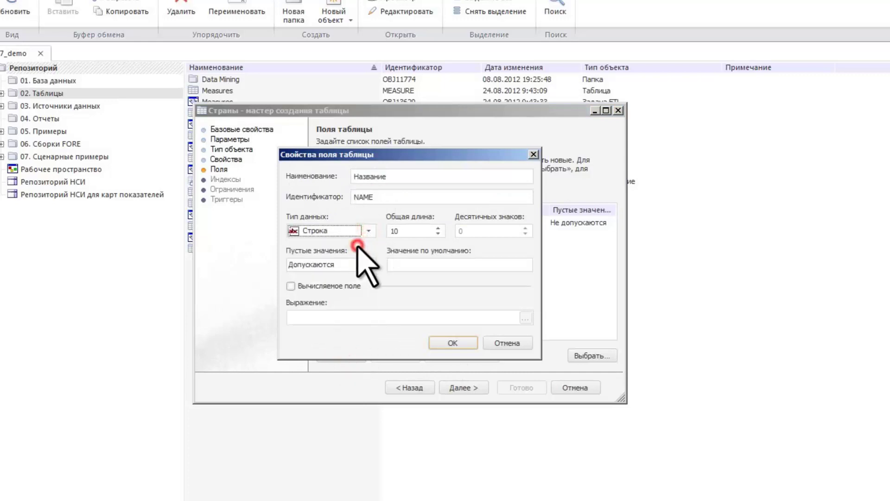
{"action": "left_click", "coordinate": [404, 230]}
{"action": "type", "text": "0"}
{"action": "left_click", "coordinate": [452, 342]}
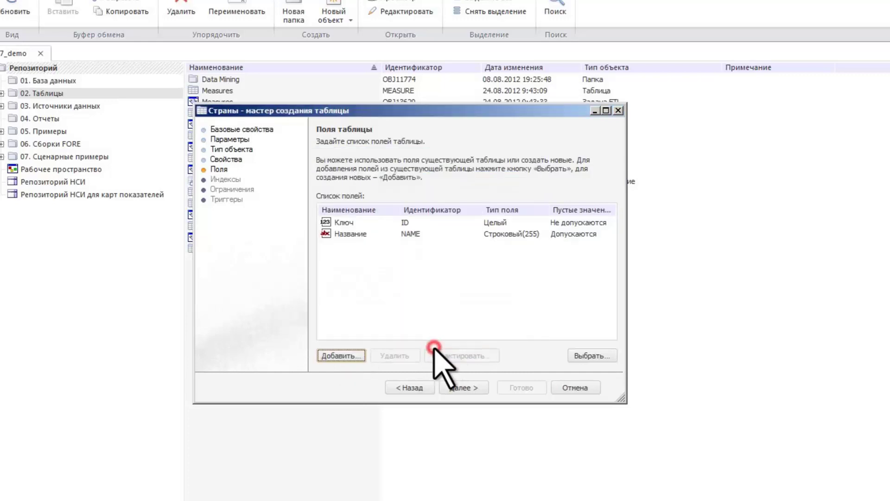
Step: Add an integer field named Владелец with identifier OWNER that allows empty values
{"action": "left_click", "coordinate": [339, 356]}
{"action": "type", "text": "Владелец"}
{"action": "double_click", "coordinate": [366, 197]}
{"action": "type", "text": "OWNER"}
{"action": "left_click", "coordinate": [440, 341]}
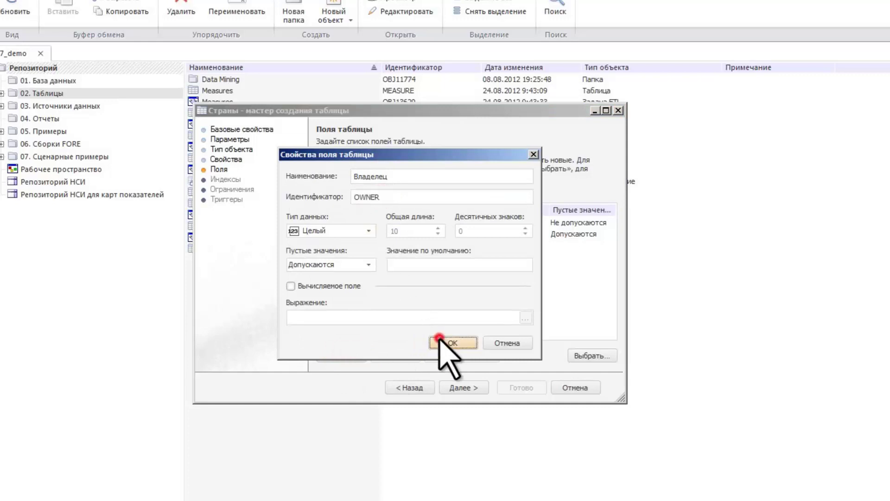
Step: Add an integer field named Порядок with identifier ORDER that allows empty values
{"action": "left_click", "coordinate": [340, 356]}
{"action": "type", "text": "Порядок"}
{"action": "double_click", "coordinate": [363, 196]}
{"action": "type", "text": "ORDER"}
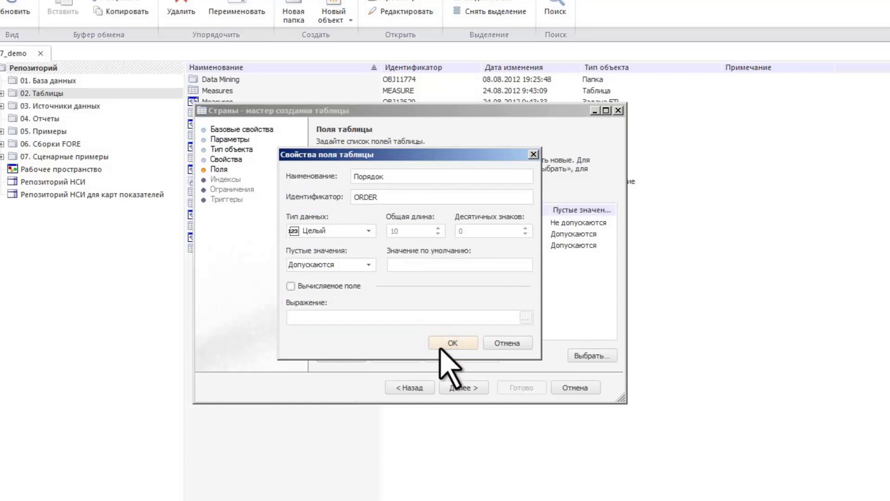
{"action": "left_click", "coordinate": [441, 341]}
Step: Add a primary key index on the ID field, keeping the default name and identifier
{"action": "left_click", "coordinate": [464, 388]}
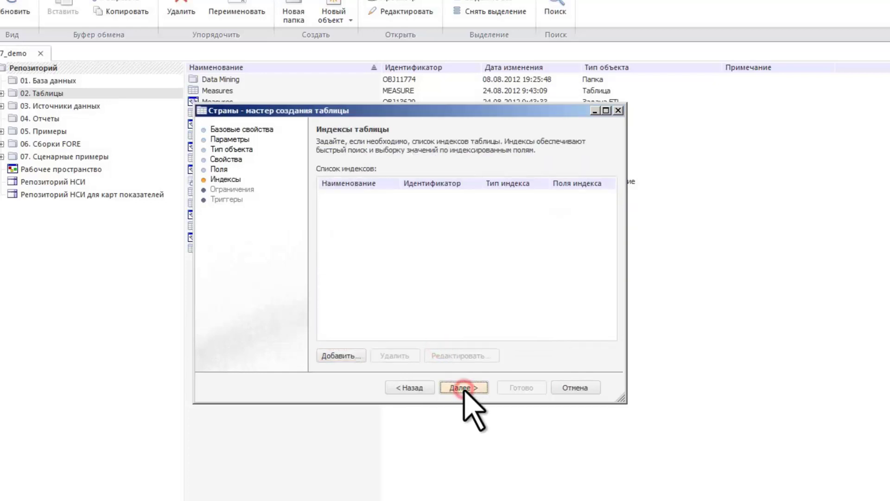
{"action": "left_click", "coordinate": [346, 356]}
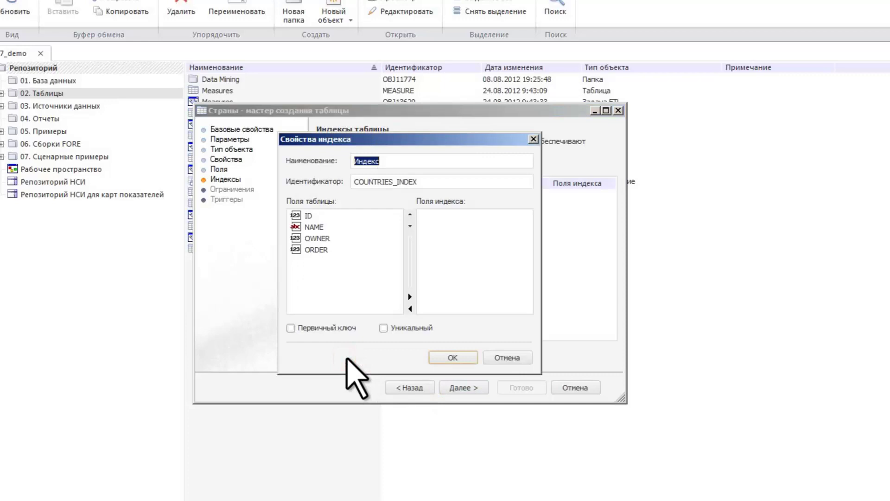
{"action": "left_click", "coordinate": [307, 213]}
{"action": "left_click_drag", "start_coordinate": [307, 214], "coordinate": [445, 250]}
{"action": "left_click", "coordinate": [291, 328]}
{"action": "left_click", "coordinate": [440, 355]}
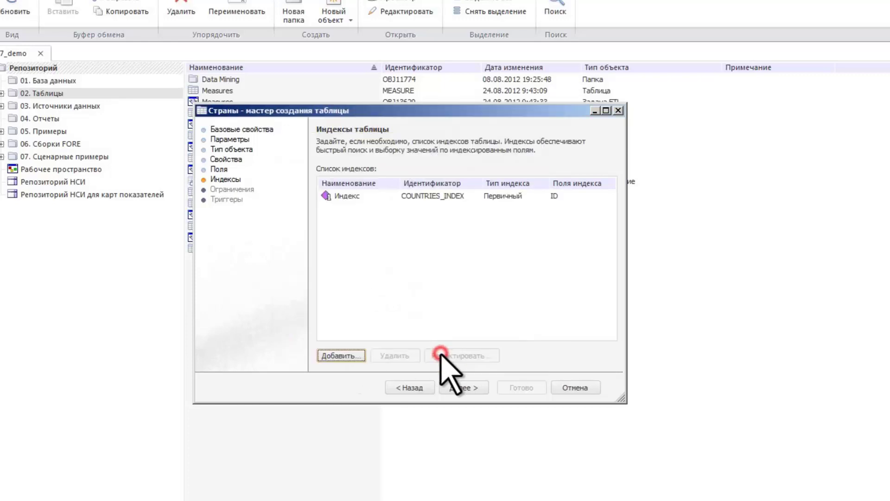
Step: Finish creating the Страны table without adding any constraints or triggers
{"action": "left_click", "coordinate": [469, 389]}
{"action": "left_click", "coordinate": [470, 389]}
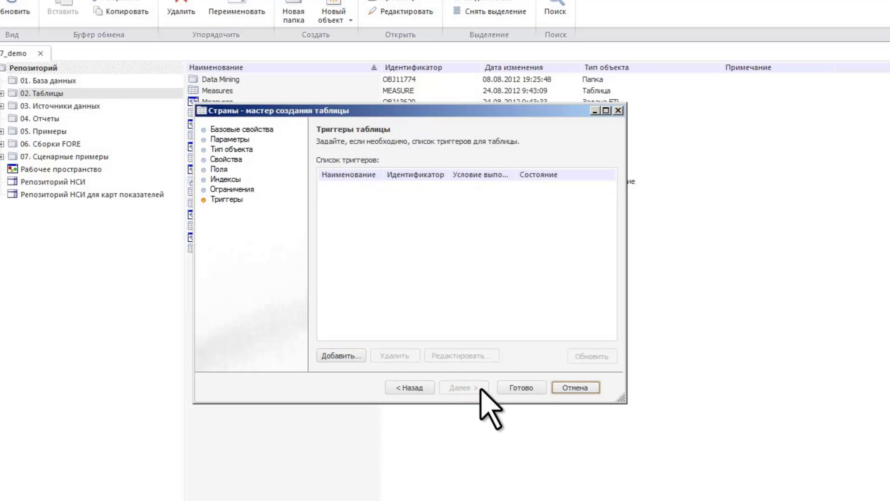
{"action": "left_click", "coordinate": [521, 387]}
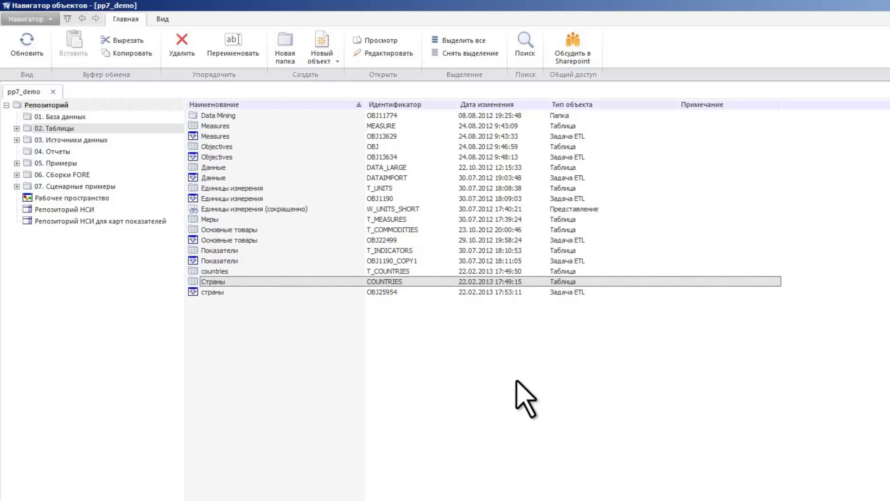
Step: Open the Страны table, look through its country records, and close the viewer
{"action": "double_click", "coordinate": [228, 281]}
{"action": "scroll", "coordinate": [424, 261], "scroll_direction": "down", "scroll_amount": 10}
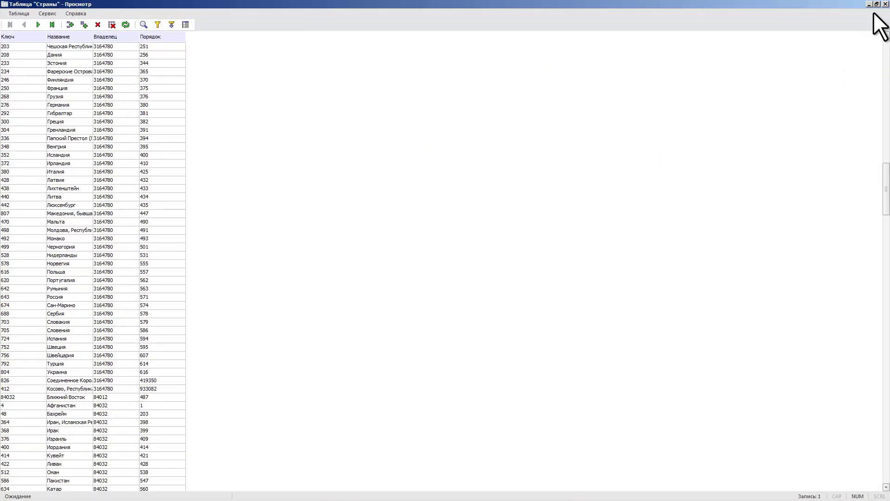
{"action": "left_click", "coordinate": [885, 4]}
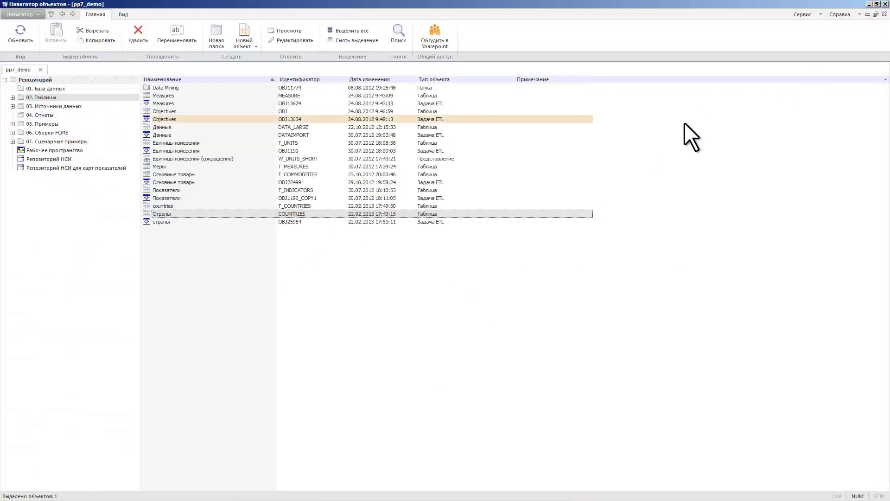
Step: Start a new dictionary in the 02. Таблицы folder named Страны with an identifier ending in _COUNTRIES, leaving the parameters empty
{"action": "left_click", "coordinate": [62, 97]}
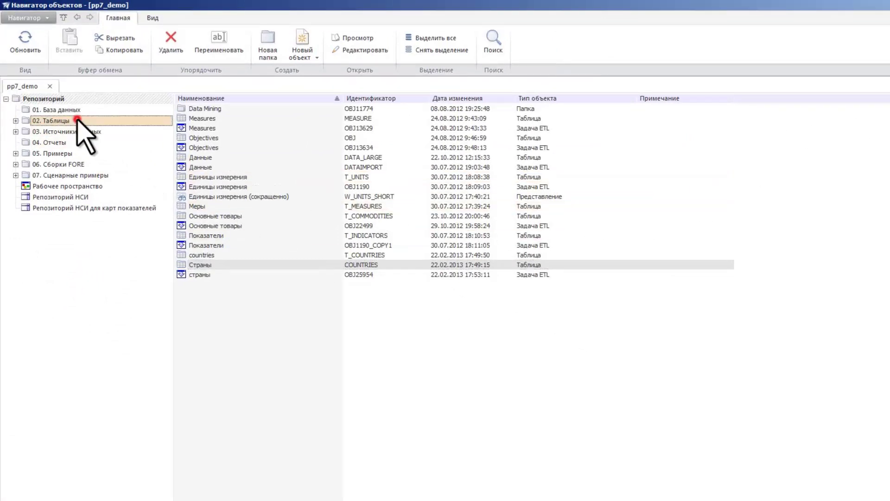
{"action": "left_click", "coordinate": [302, 46]}
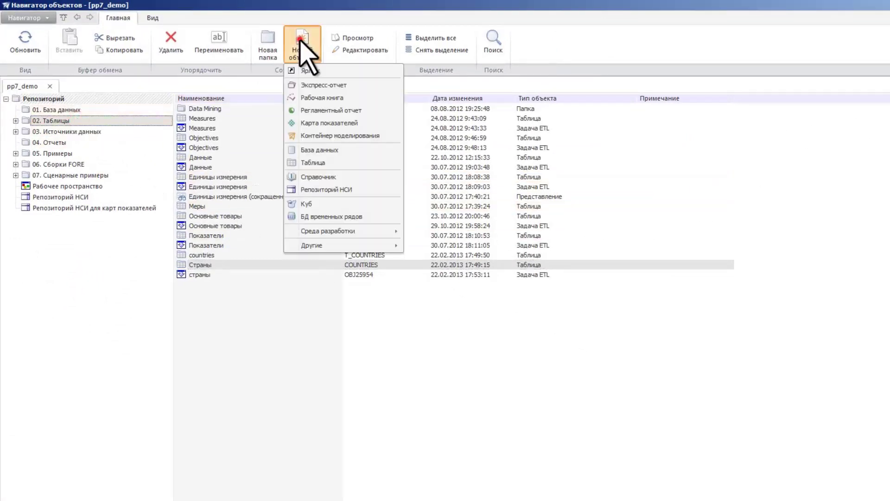
{"action": "left_click", "coordinate": [314, 176]}
{"action": "type", "text": "Страны"}
{"action": "left_click_drag", "start_coordinate": [397, 262], "coordinate": [379, 262]}
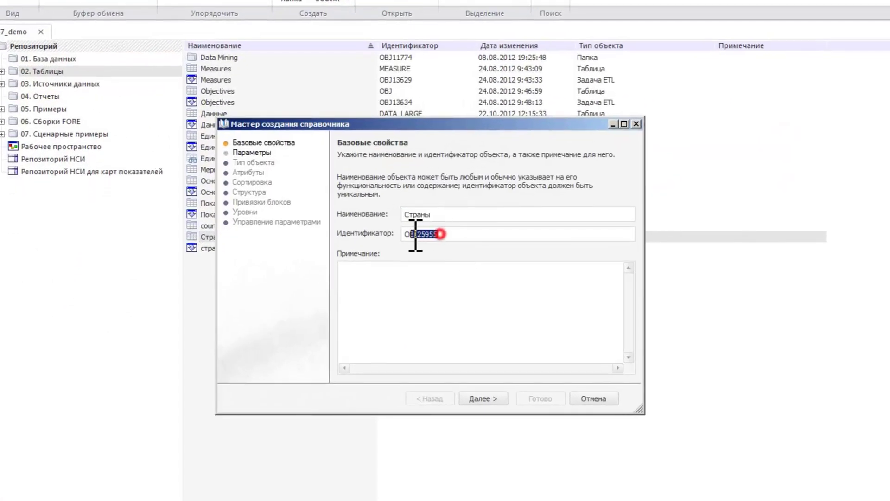
{"action": "type", "text": "_COUNTRIES"}
{"action": "left_click", "coordinate": [482, 399]}
{"action": "left_click", "coordinate": [483, 399]}
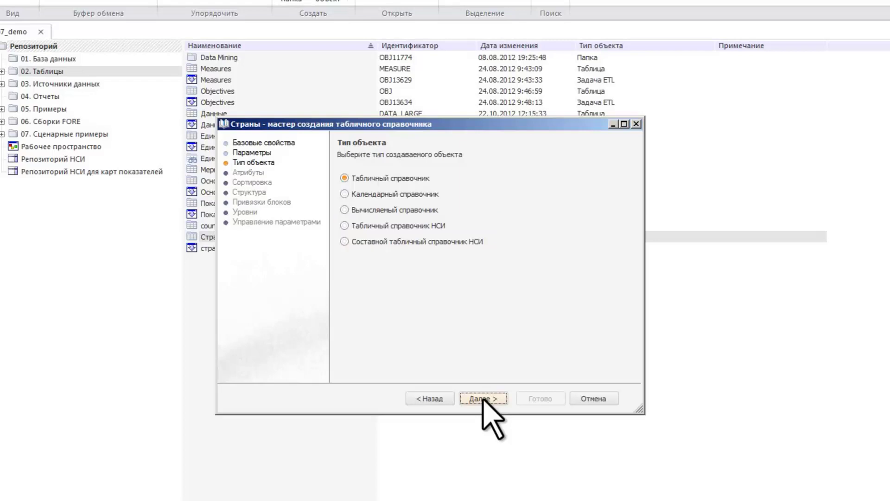
Step: Try the calendar and calculated dictionary types, then settle on Табличный справочник as the object type
{"action": "left_click", "coordinate": [346, 195]}
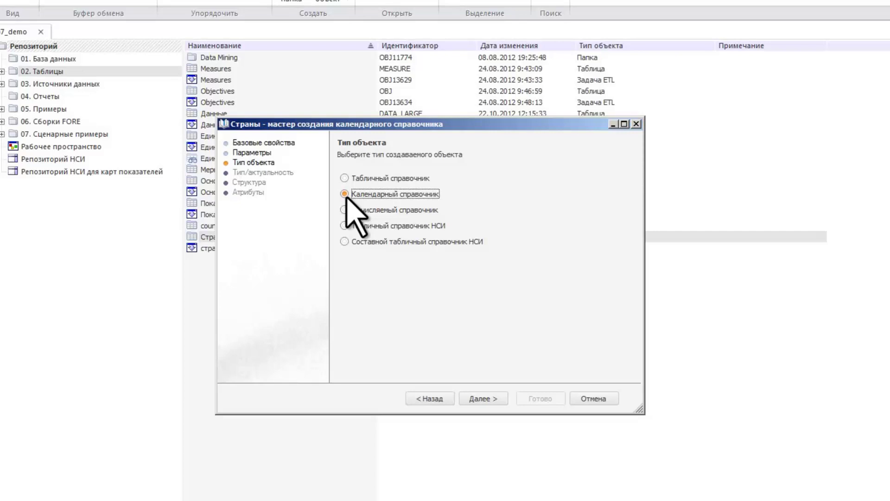
{"action": "left_click", "coordinate": [344, 209]}
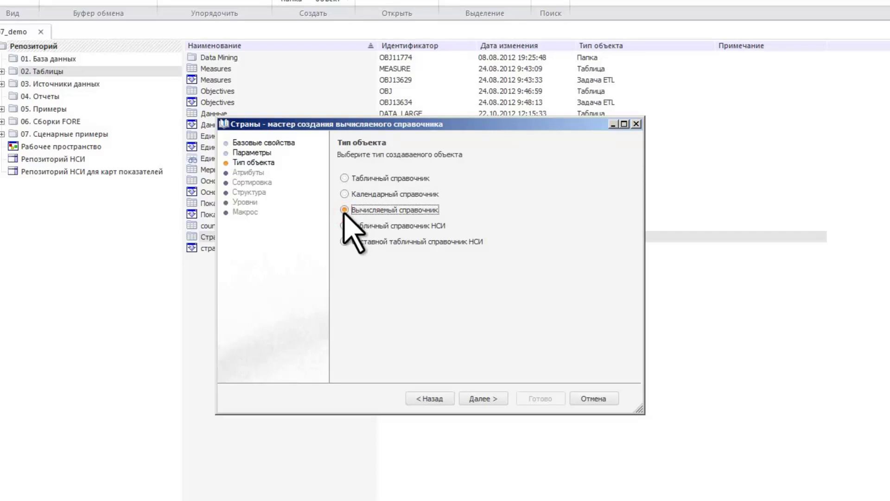
{"action": "left_click", "coordinate": [344, 178]}
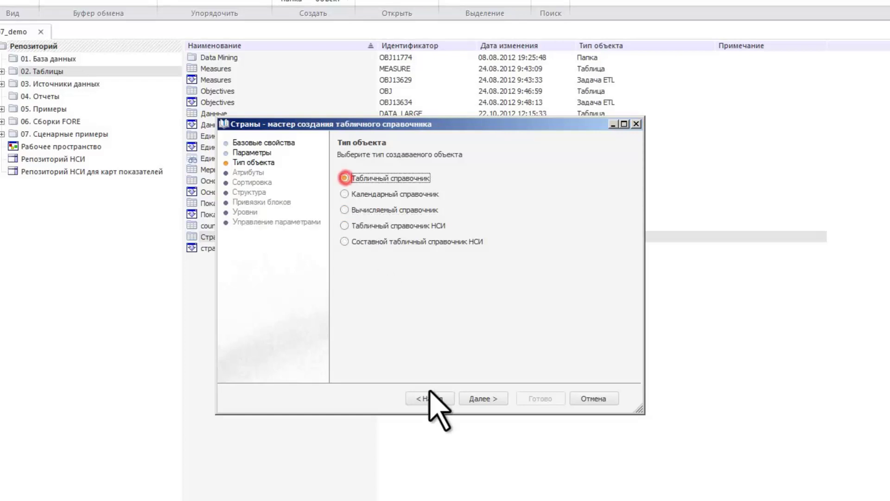
{"action": "left_click", "coordinate": [482, 398]}
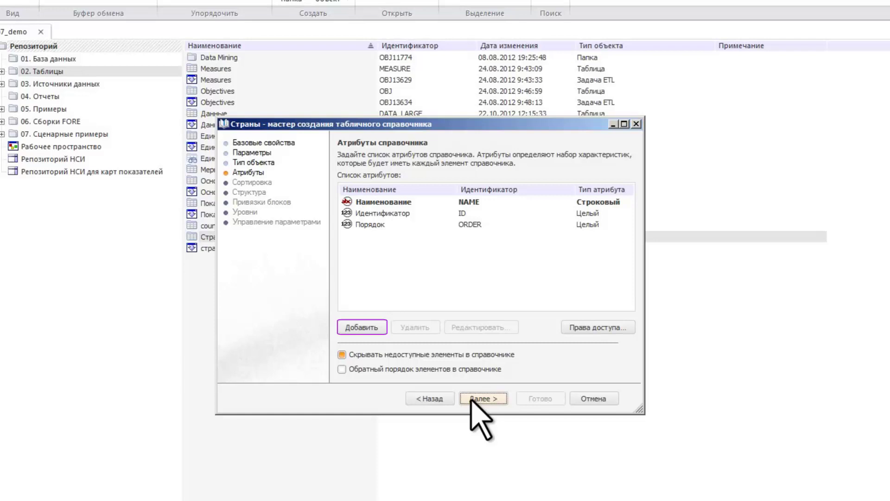
Step: Add an integer attribute named Владелец with identifier OWNER to the dictionary
{"action": "left_click", "coordinate": [367, 327]}
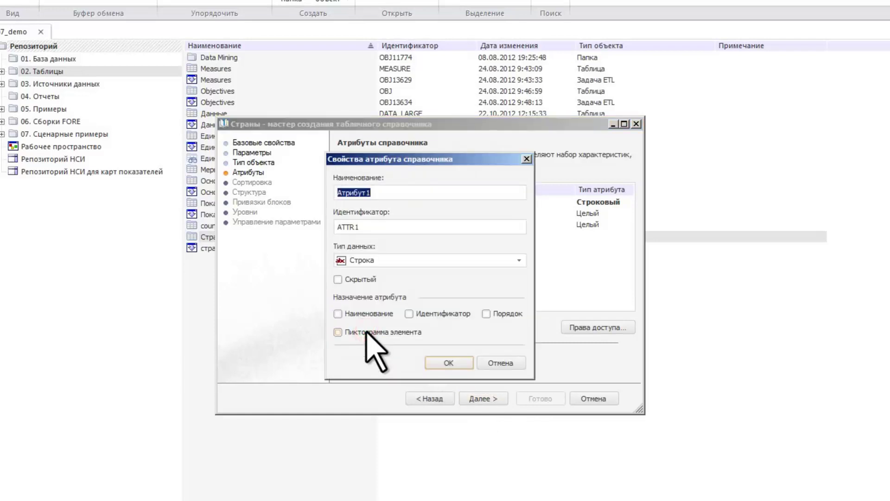
{"action": "type", "text": "Владелец"}
{"action": "double_click", "coordinate": [342, 227]}
{"action": "type", "text": "OWNER"}
{"action": "left_click", "coordinate": [518, 260]}
{"action": "left_click", "coordinate": [489, 289]}
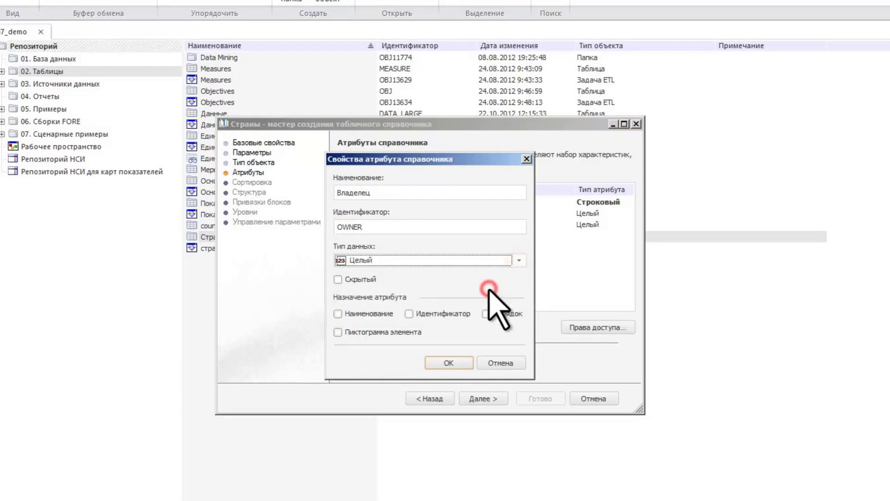
{"action": "left_click", "coordinate": [447, 363]}
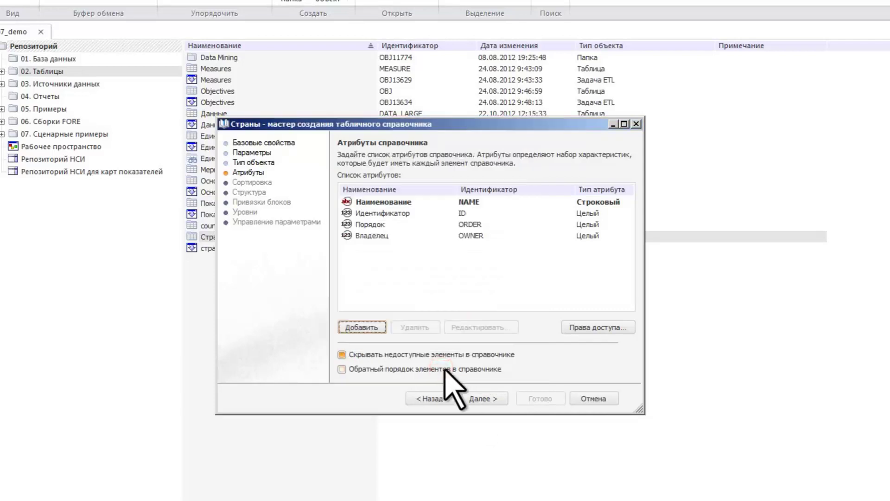
Step: Keep the default ascending sort by Порядок and add a recursive block with the default name Блок1
{"action": "left_click", "coordinate": [482, 400]}
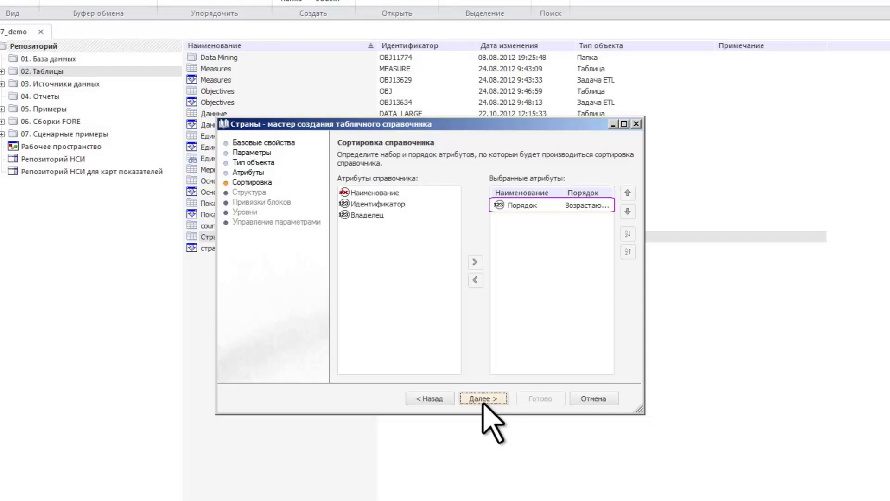
{"action": "left_click", "coordinate": [483, 399]}
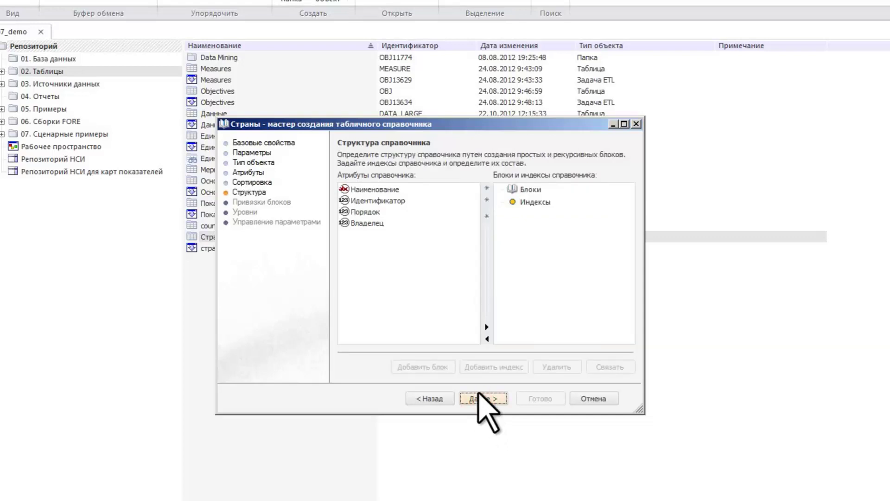
{"action": "left_click", "coordinate": [521, 191]}
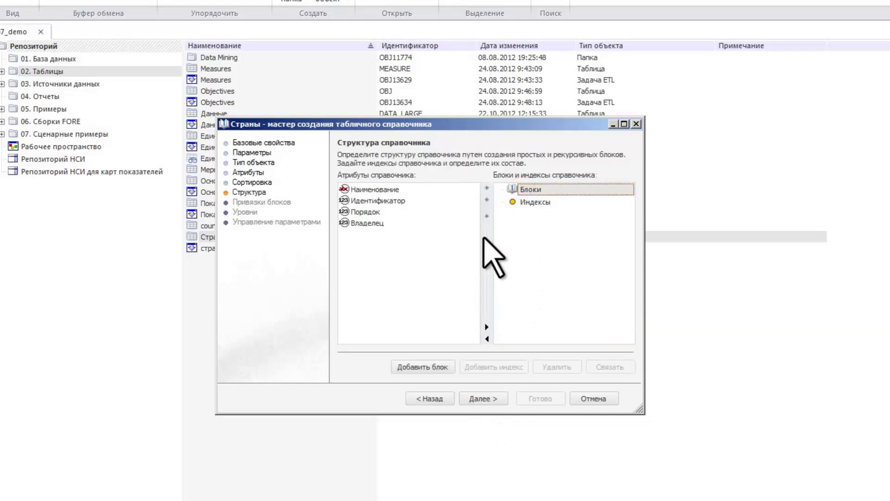
{"action": "left_click", "coordinate": [432, 366]}
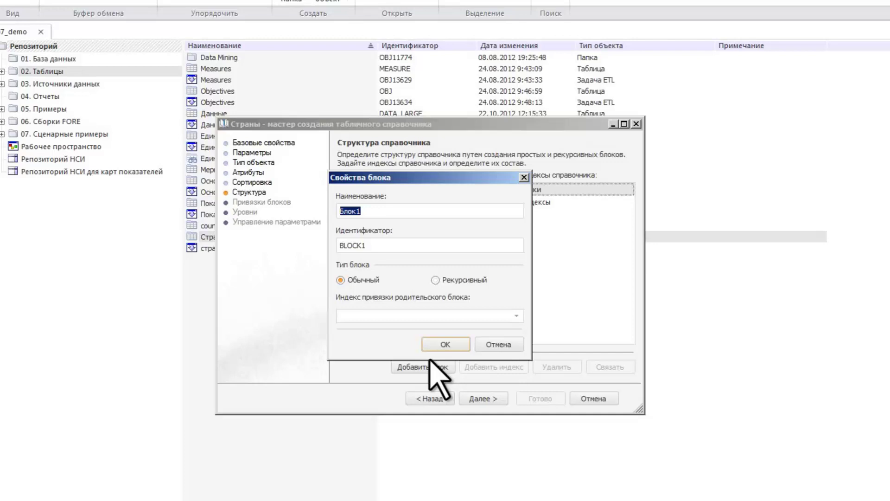
{"action": "left_click", "coordinate": [438, 280]}
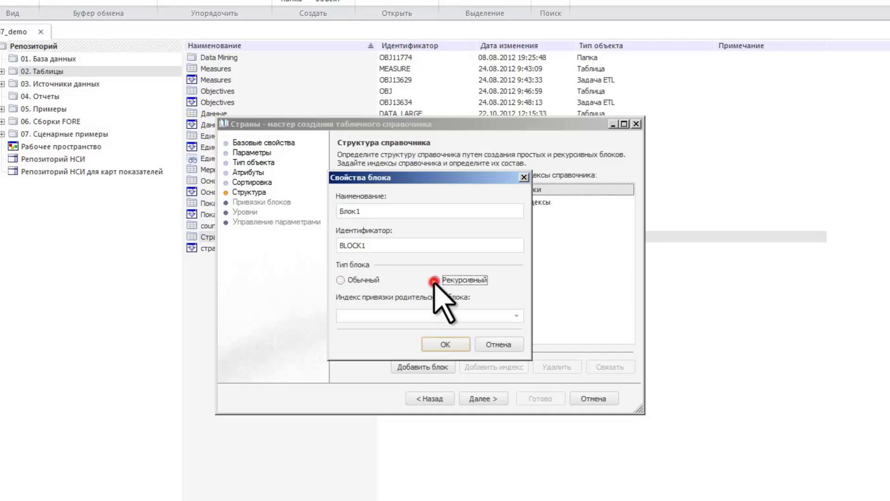
{"action": "left_click", "coordinate": [446, 343]}
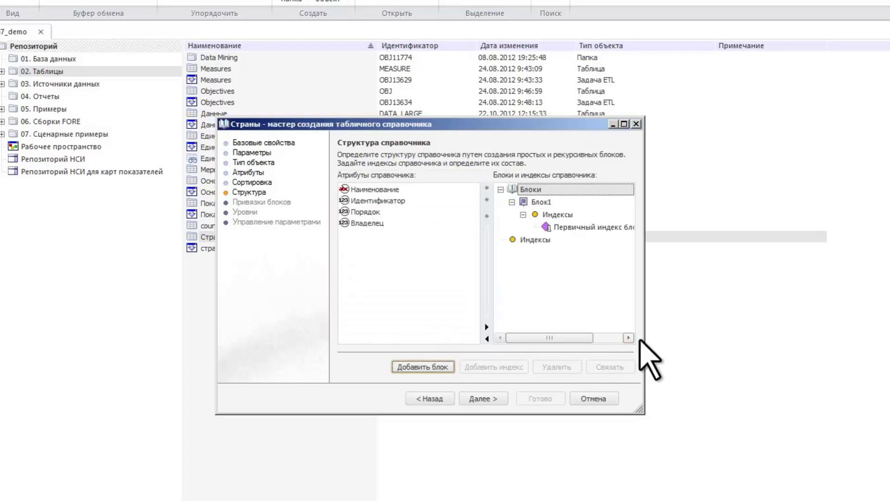
Step: Link the Идентификатор attribute to the primary index of Блок1, widening the wizard to show the full structure
{"action": "left_click_drag", "start_coordinate": [645, 335], "coordinate": [790, 346]}
{"action": "left_click", "coordinate": [396, 200]}
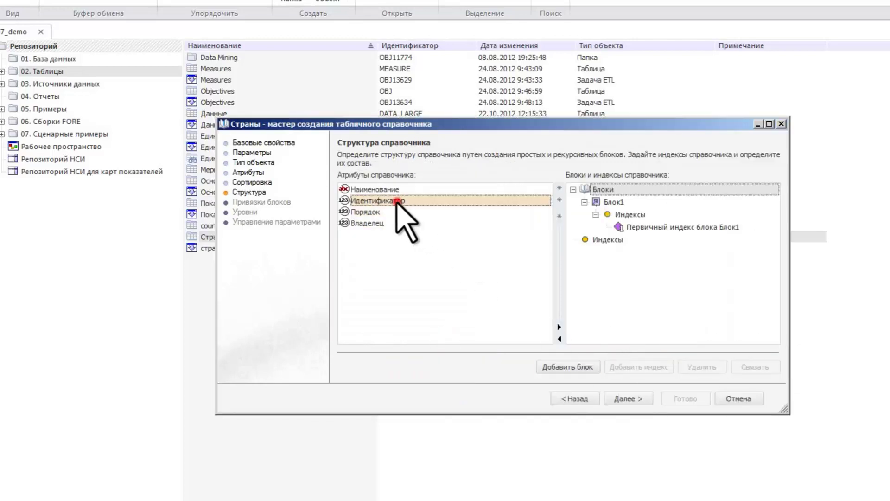
{"action": "left_click", "coordinate": [647, 228]}
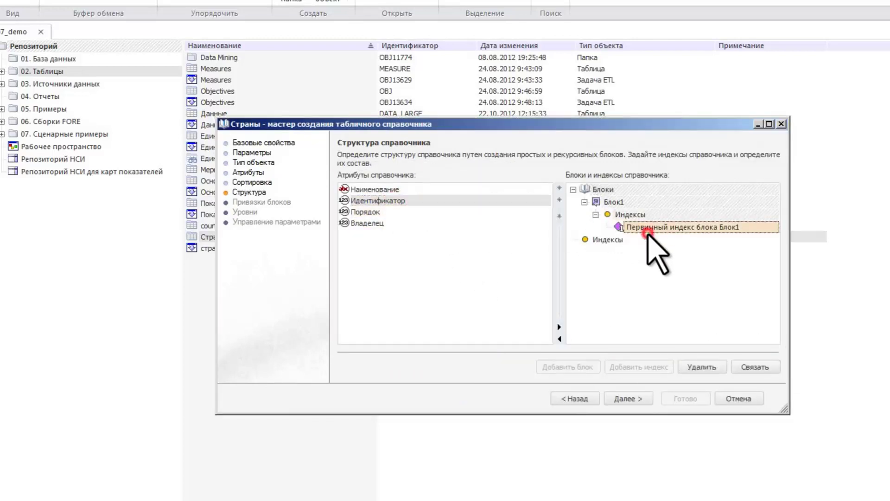
{"action": "left_click", "coordinate": [759, 367]}
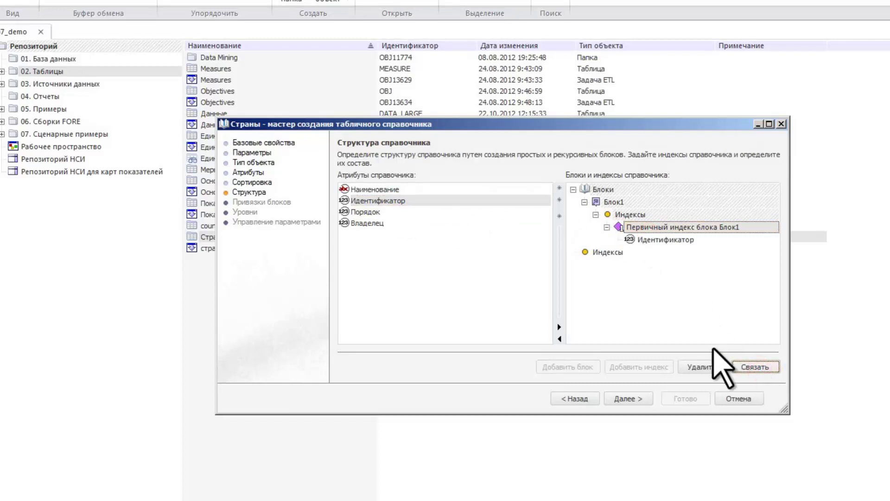
Step: Add a primary dictionary index with the default name Индекс1 and link the Идентификатор attribute to it
{"action": "left_click", "coordinate": [604, 252]}
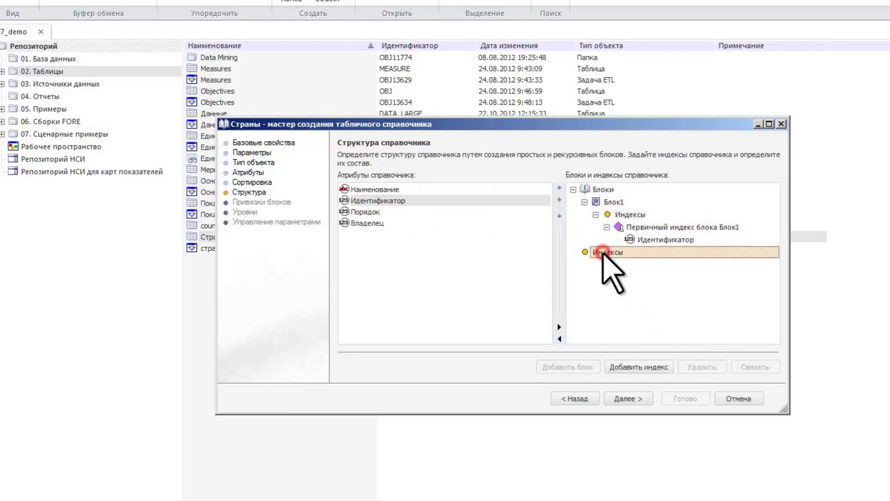
{"action": "left_click", "coordinate": [639, 366]}
{"action": "left_click", "coordinate": [423, 291]}
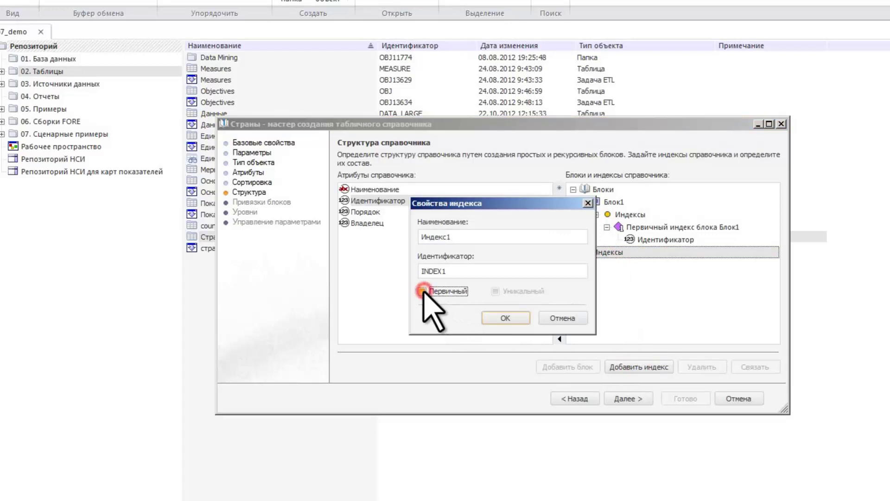
{"action": "left_click", "coordinate": [505, 318]}
{"action": "left_click_drag", "start_coordinate": [454, 201], "coordinate": [618, 265]}
Step: Bind the block attributes to the Страны table: Идентификатор to Ключ, Наименование to Название, Порядок to Порядок, Владелец to Владелец
{"action": "left_click", "coordinate": [627, 398]}
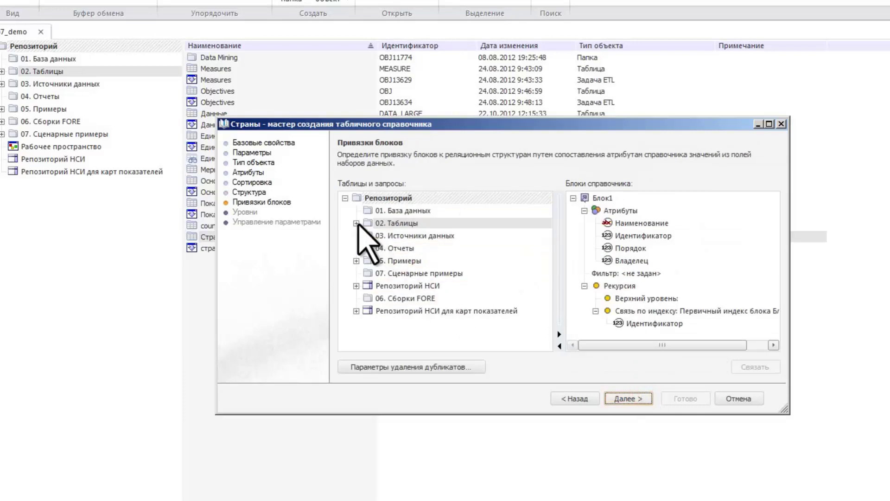
{"action": "left_click", "coordinate": [356, 223]}
{"action": "scroll", "coordinate": [549, 302], "scroll_direction": "down", "scroll_amount": 5}
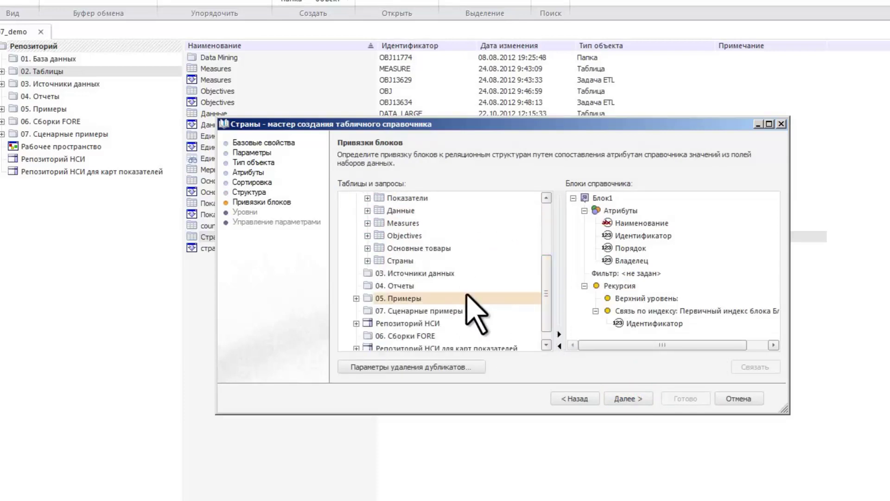
{"action": "double_click", "coordinate": [401, 261]}
{"action": "left_click_drag", "start_coordinate": [408, 273], "coordinate": [675, 236]}
{"action": "left_click_drag", "start_coordinate": [452, 287], "coordinate": [639, 223]}
{"action": "left_click", "coordinate": [415, 311]}
{"action": "left_click_drag", "start_coordinate": [423, 312], "coordinate": [663, 249]}
{"action": "left_click_drag", "start_coordinate": [419, 299], "coordinate": [668, 260]}
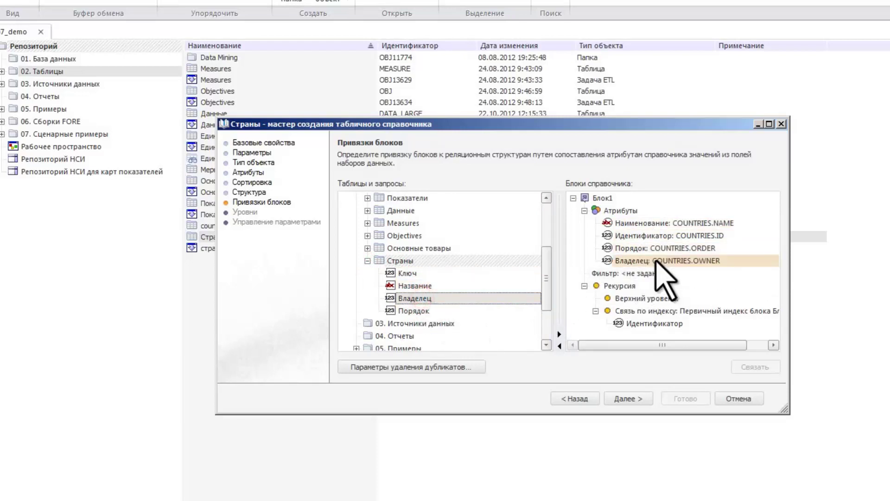
Step: Set the recursion's Верхний уровень condition to the formula Владелец = NULL, using the dictionary's attribute
{"action": "double_click", "coordinate": [658, 299]}
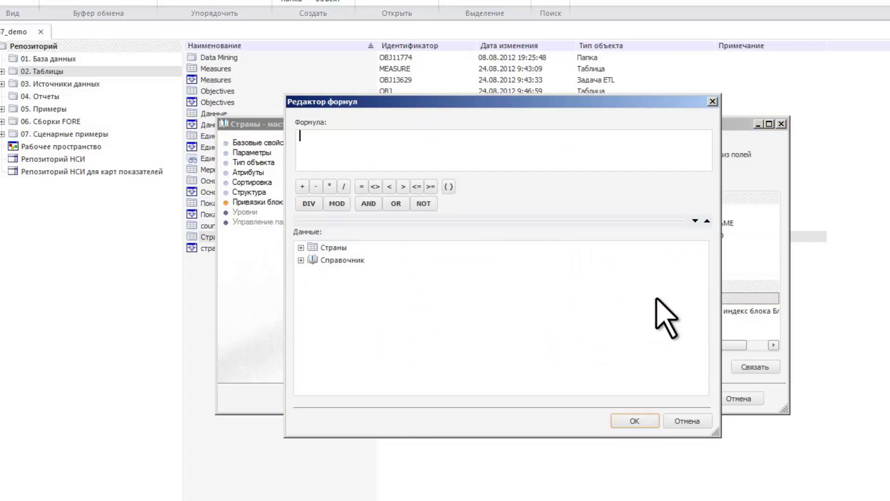
{"action": "left_click", "coordinate": [301, 260]}
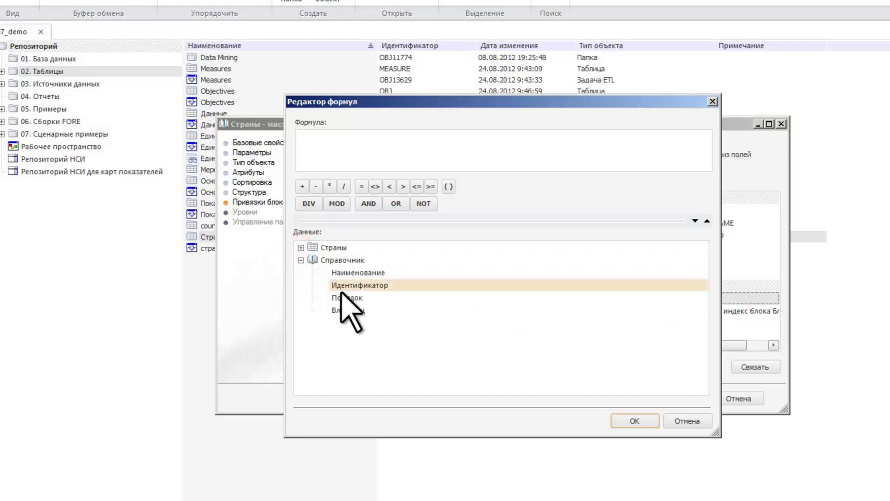
{"action": "double_click", "coordinate": [353, 310]}
{"action": "left_click", "coordinate": [355, 139]}
{"action": "left_click", "coordinate": [362, 186]}
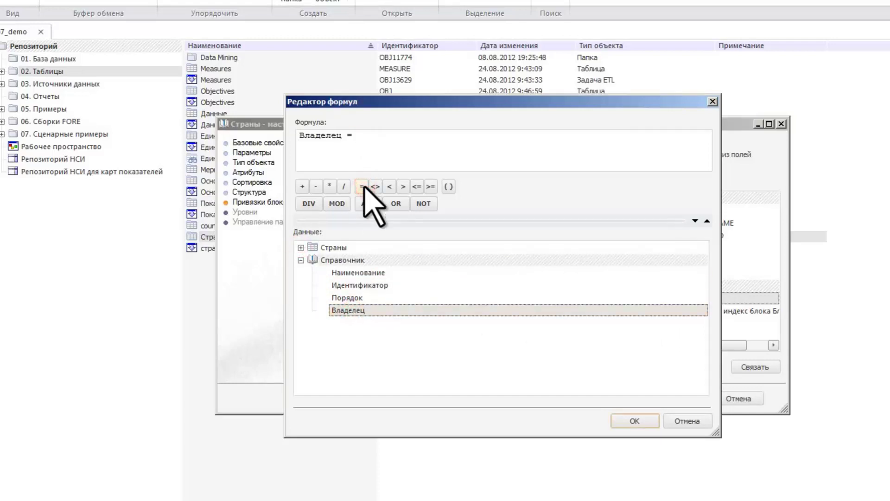
{"action": "type", "text": "NULL"}
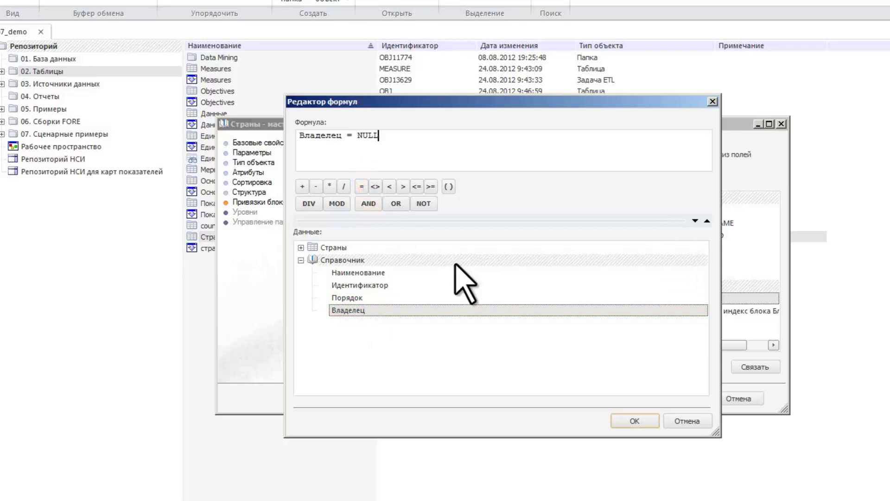
{"action": "left_click", "coordinate": [633, 420]}
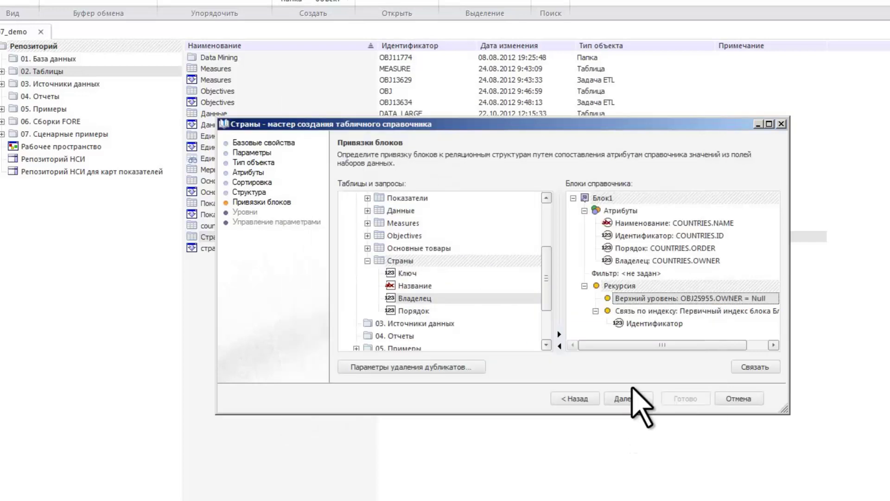
Step: Set the recursion's index link for Идентификатор to the dictionary attribute Владелец
{"action": "left_click", "coordinate": [636, 323]}
{"action": "left_click", "coordinate": [636, 323]}
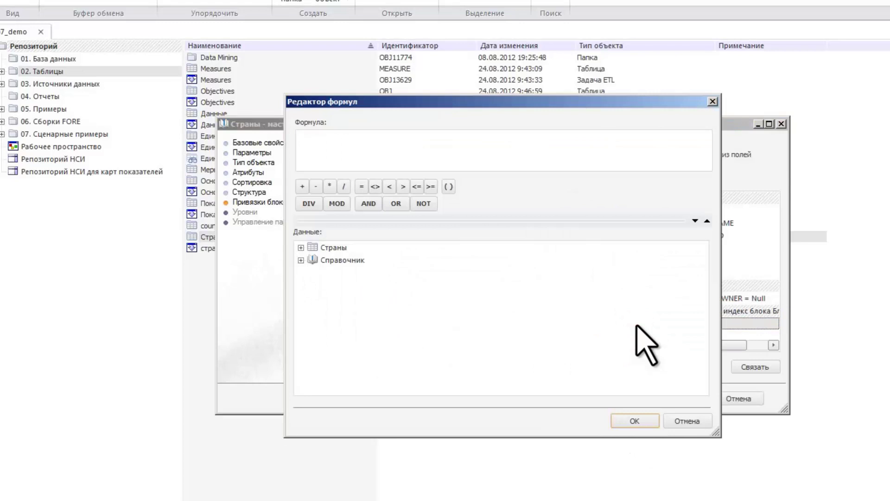
{"action": "left_click", "coordinate": [300, 260]}
{"action": "double_click", "coordinate": [345, 298]}
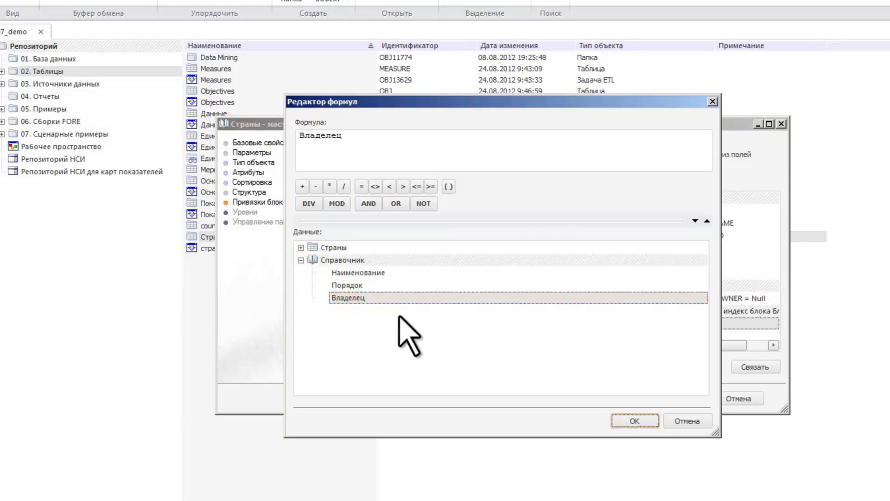
{"action": "left_click", "coordinate": [636, 421]}
Step: Add two dictionary levels named Мир and Континенты
{"action": "left_click", "coordinate": [641, 402]}
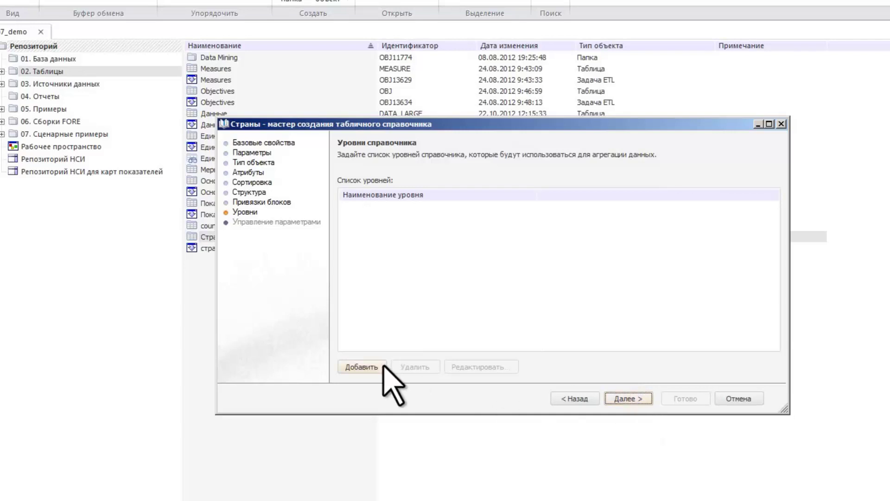
{"action": "left_click", "coordinate": [365, 368]}
{"action": "type", "text": "Мир"}
{"action": "left_click", "coordinate": [628, 316]}
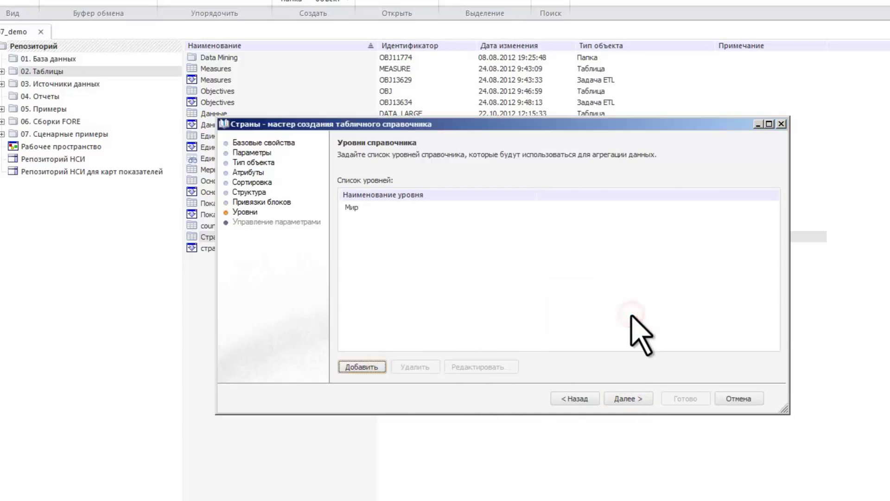
{"action": "left_click", "coordinate": [363, 366]}
{"action": "type", "text": "Континенты"}
{"action": "left_click", "coordinate": [620, 317]}
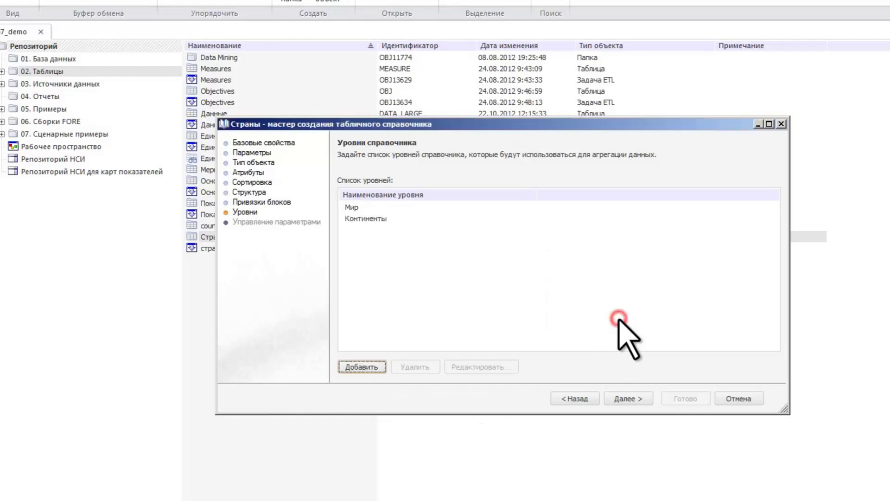
Step: Add a third dictionary level named Страны and finish creating the table dictionary
{"action": "left_click", "coordinate": [362, 367]}
{"action": "type", "text": "Страны"}
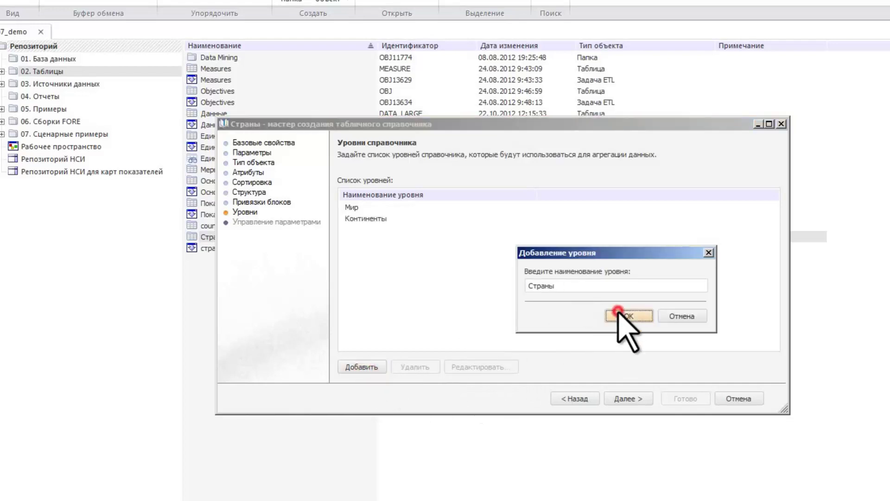
{"action": "left_click", "coordinate": [624, 317]}
{"action": "left_click", "coordinate": [629, 398]}
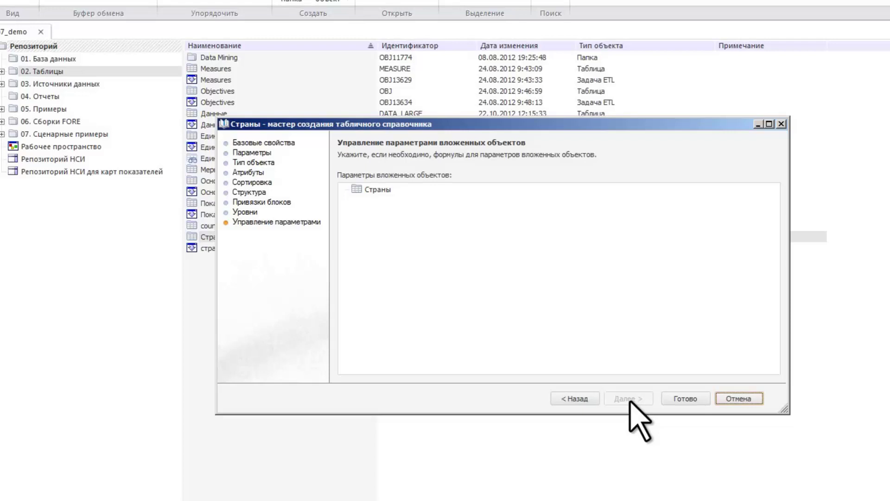
{"action": "left_click", "coordinate": [682, 398]}
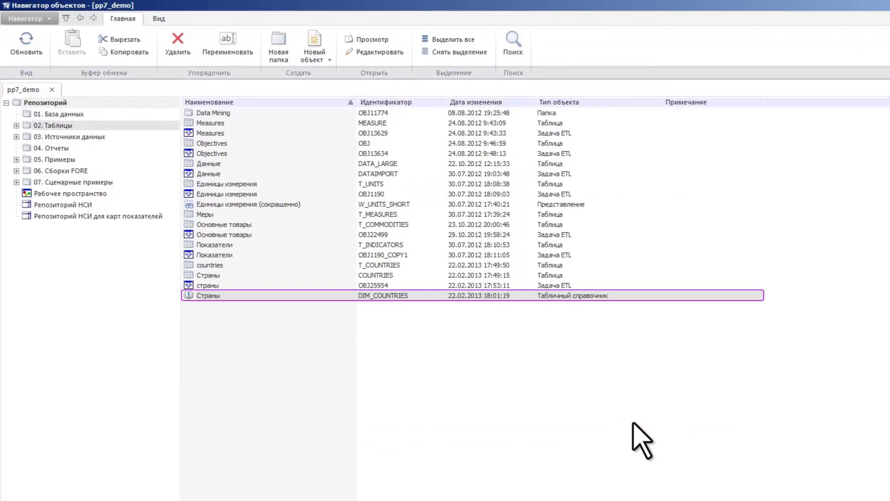
Step: Open the new Страны table dictionary, examine the hierarchy under Мир and Африка, and close it
{"action": "double_click", "coordinate": [208, 295]}
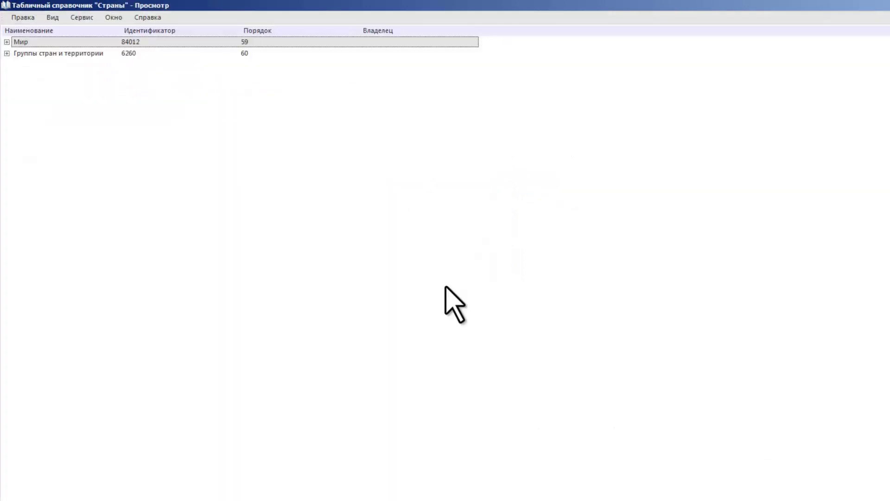
{"action": "left_click", "coordinate": [7, 41]}
{"action": "left_click", "coordinate": [16, 53]}
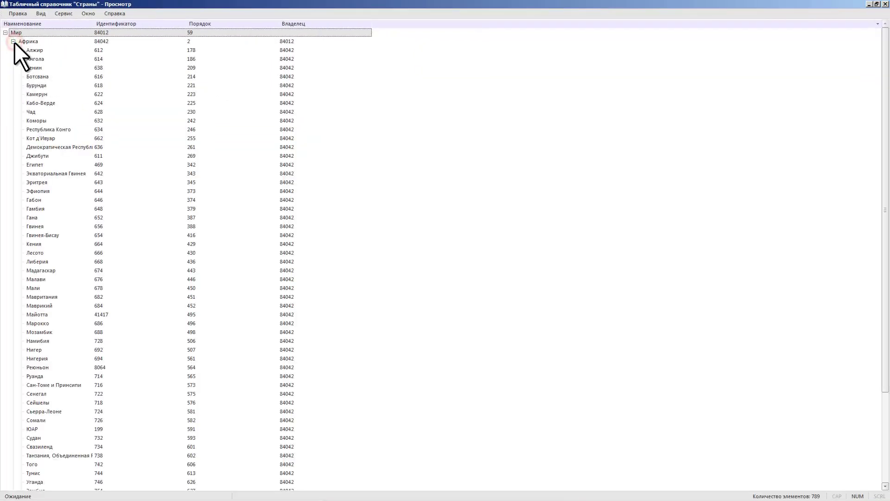
{"action": "left_click", "coordinate": [885, 4]}
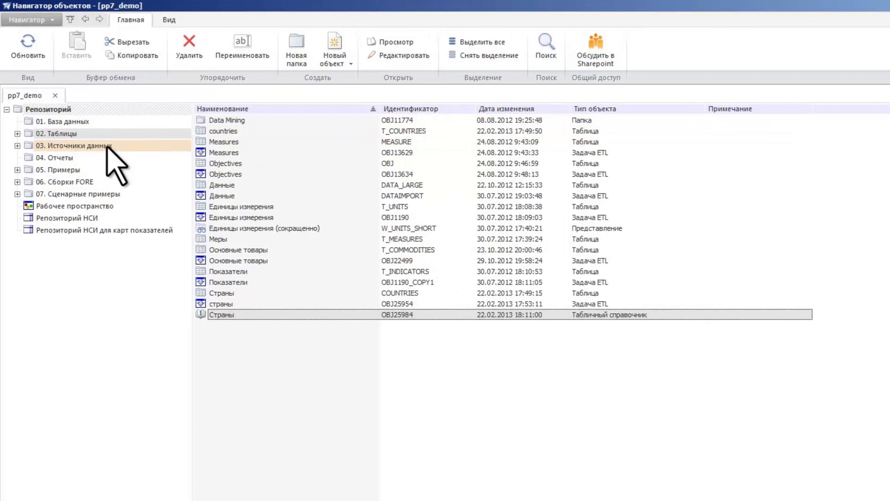
Step: Start a standard cube in 03. Источники данных named Данные по мировым показателям with the identifier SEP_WORLD_CUBE
{"action": "left_click", "coordinate": [109, 145]}
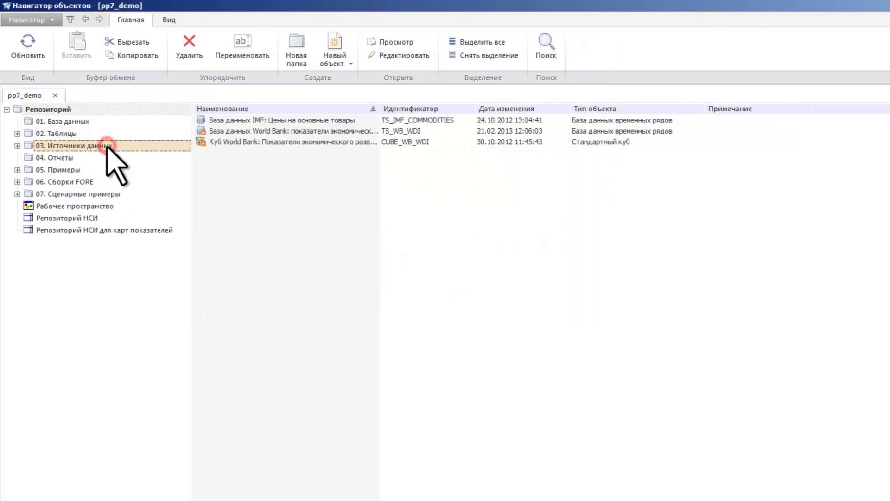
{"action": "left_click", "coordinate": [336, 53]}
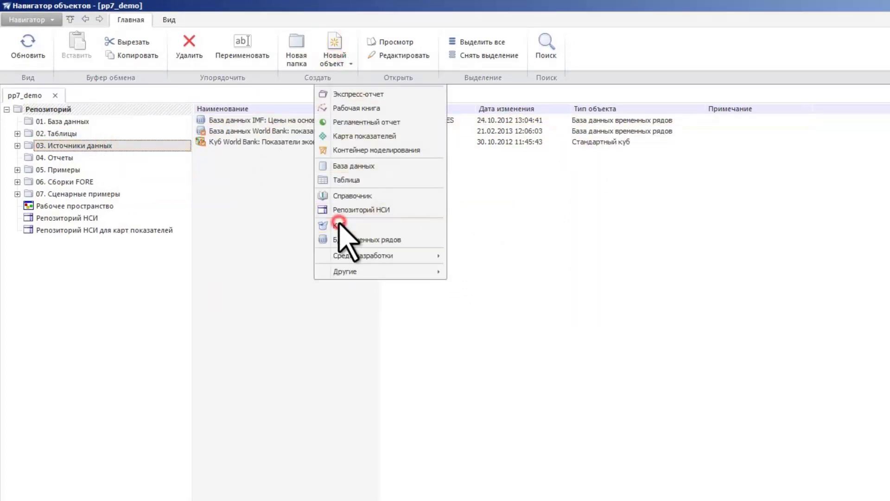
{"action": "left_click", "coordinate": [343, 226]}
{"action": "type", "text": "Данные по мировым показателям"}
{"action": "key", "text": "Tab"}
{"action": "type", "text": "SEP_WORLD_CUBE"}
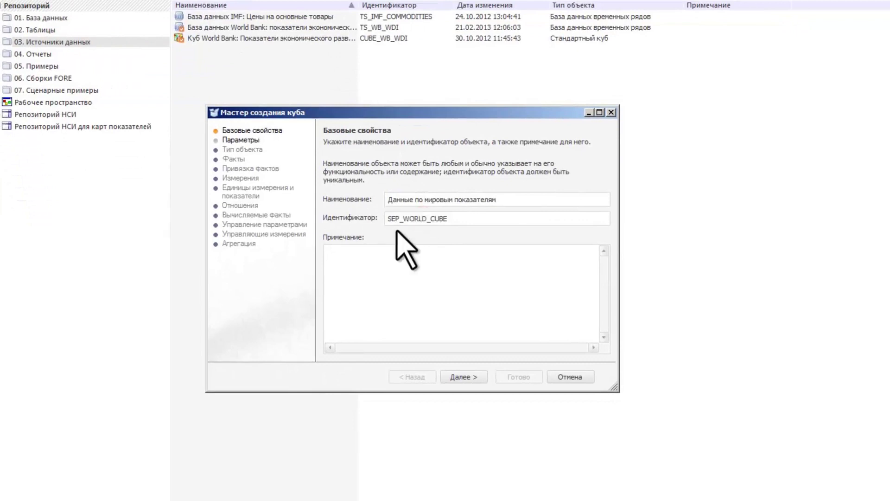
{"action": "left_click", "coordinate": [471, 378]}
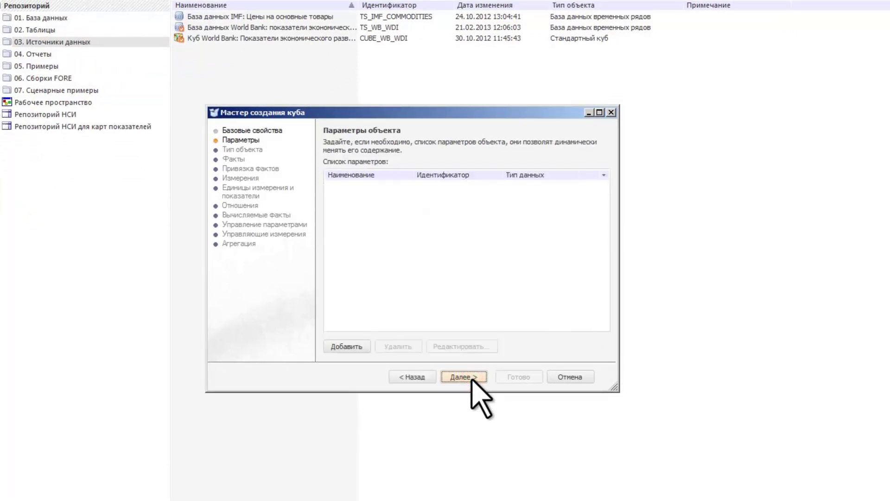
{"action": "left_click", "coordinate": [472, 378]}
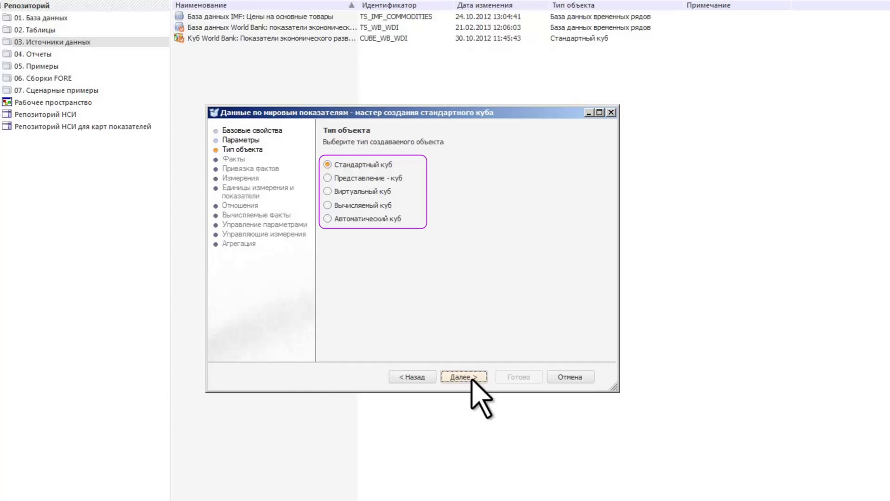
{"action": "left_click", "coordinate": [471, 377]}
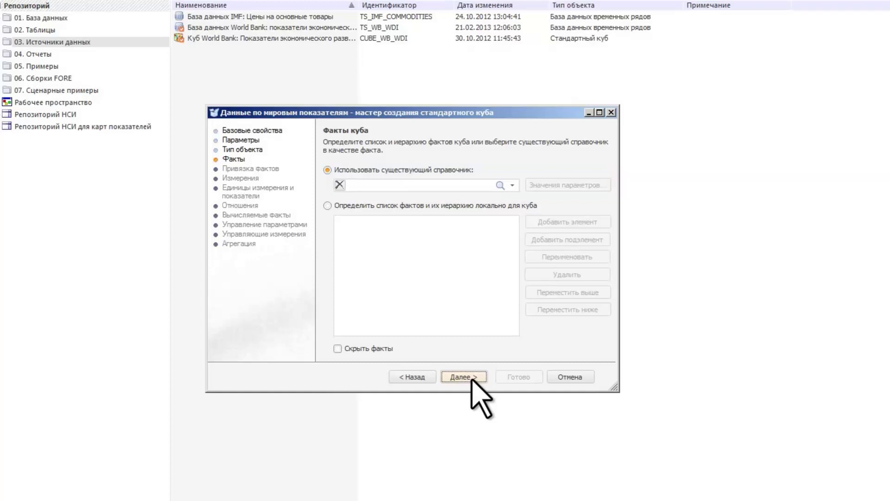
Step: Define the cube's fact list locally with a single fact named Значение
{"action": "left_click", "coordinate": [328, 206]}
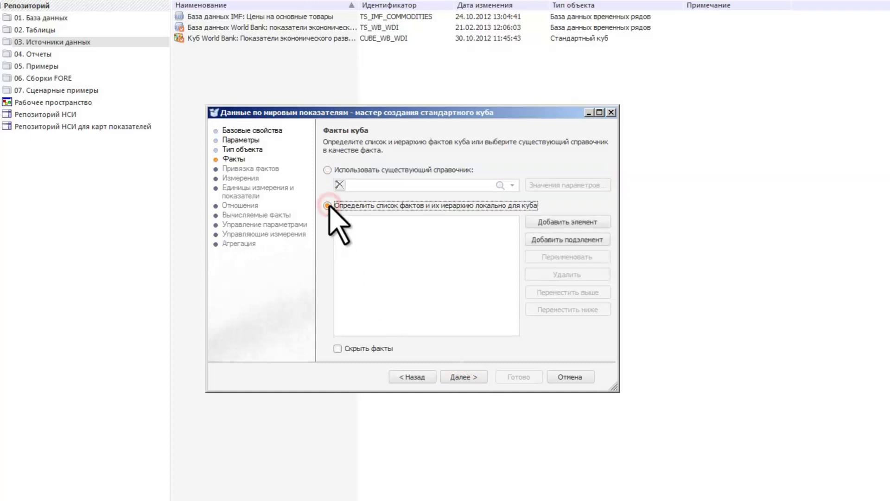
{"action": "left_click", "coordinate": [547, 223]}
{"action": "left_click", "coordinate": [554, 256]}
{"action": "type", "text": "Значение"}
{"action": "key", "text": "Return"}
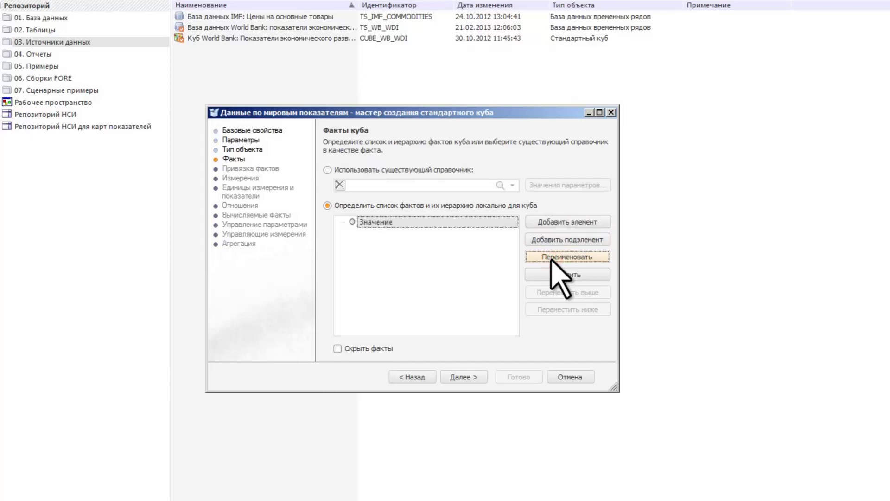
{"action": "left_click", "coordinate": [464, 376]}
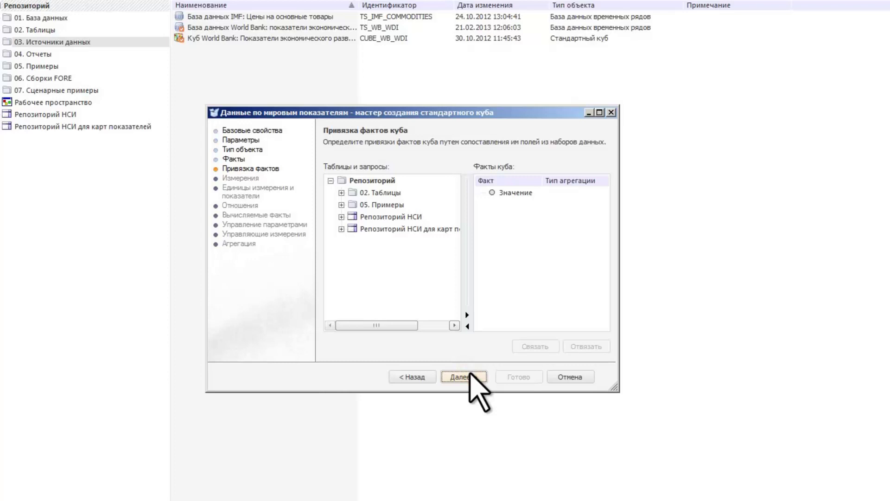
Step: Bind the cube fact Значение to the Значение field of the Данные table in 02. Таблицы
{"action": "left_click", "coordinate": [599, 112]}
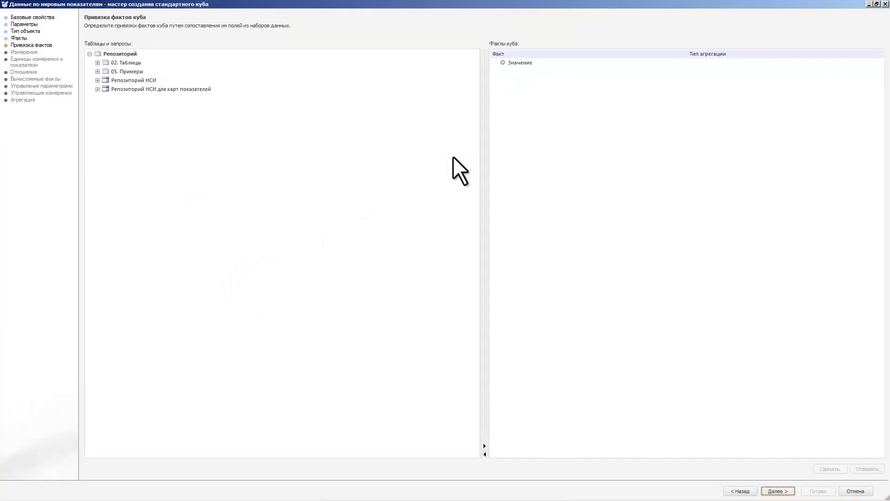
{"action": "left_click", "coordinate": [97, 62]}
{"action": "left_click", "coordinate": [105, 106]}
{"action": "left_click_drag", "start_coordinate": [135, 115], "coordinate": [524, 63]}
{"action": "left_click", "coordinate": [777, 491]}
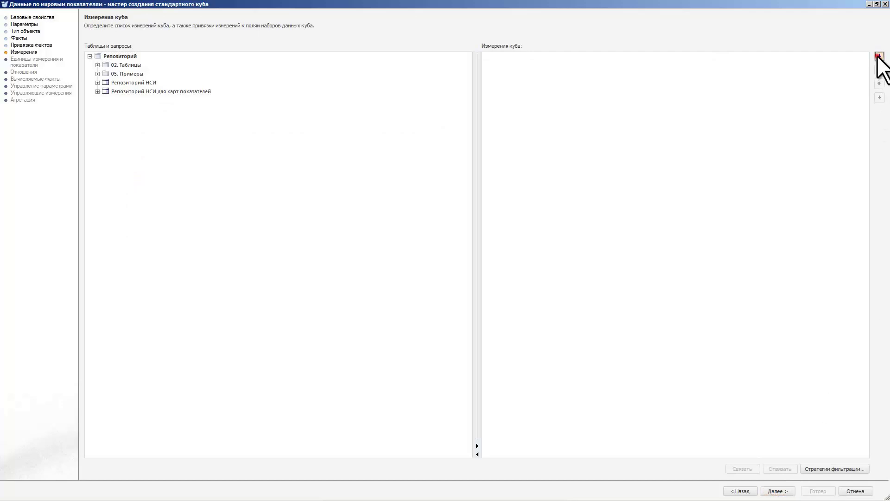
Step: Add Календарный справочник from Репозиторий НСИ as a cube dimension
{"action": "left_click", "coordinate": [880, 56]}
{"action": "left_click", "coordinate": [140, 148]}
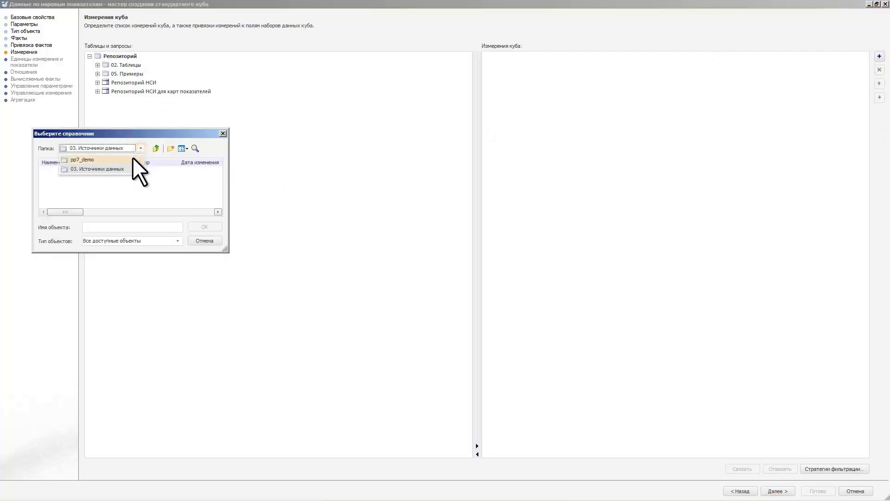
{"action": "left_click", "coordinate": [133, 157]}
{"action": "double_click", "coordinate": [84, 187]}
{"action": "left_click", "coordinate": [92, 170]}
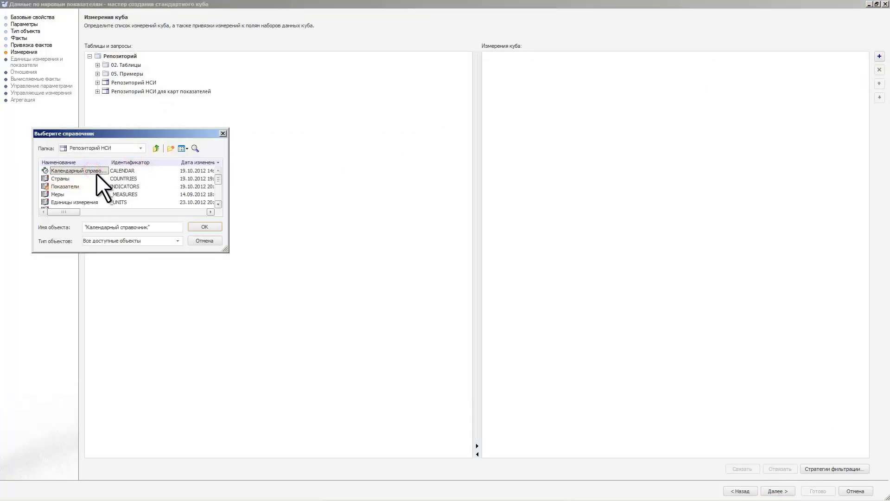
{"action": "left_click", "coordinate": [213, 225]}
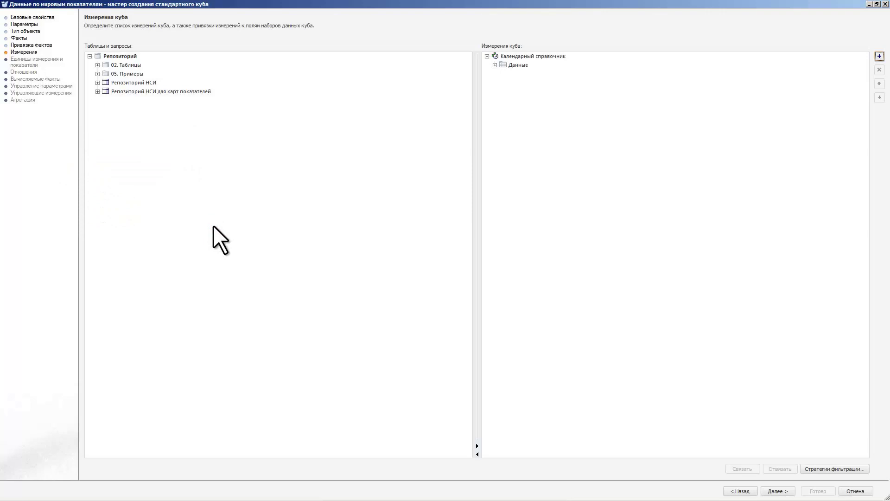
Step: Link the calendar dimension by the index Первичный ключ блока Годы, binding Дата начала периода to the Дата field of the Данные table
{"action": "left_click", "coordinate": [495, 65]}
{"action": "left_click", "coordinate": [522, 74]}
{"action": "left_click", "coordinate": [464, 245]}
{"action": "left_click", "coordinate": [460, 262]}
{"action": "left_click", "coordinate": [460, 307]}
{"action": "left_click", "coordinate": [98, 65]}
{"action": "left_click", "coordinate": [105, 109]}
{"action": "left_click_drag", "start_coordinate": [131, 127], "coordinate": [555, 83]}
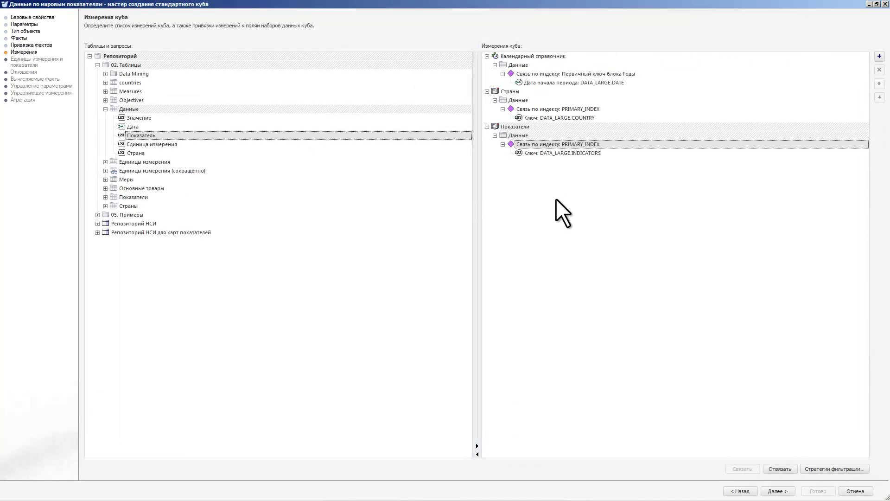
Step: Keep the default settings for units, relations, calculated facts, parameters, controlling dimensions and aggregation, and finish creating the cube
{"action": "left_click", "coordinate": [775, 491]}
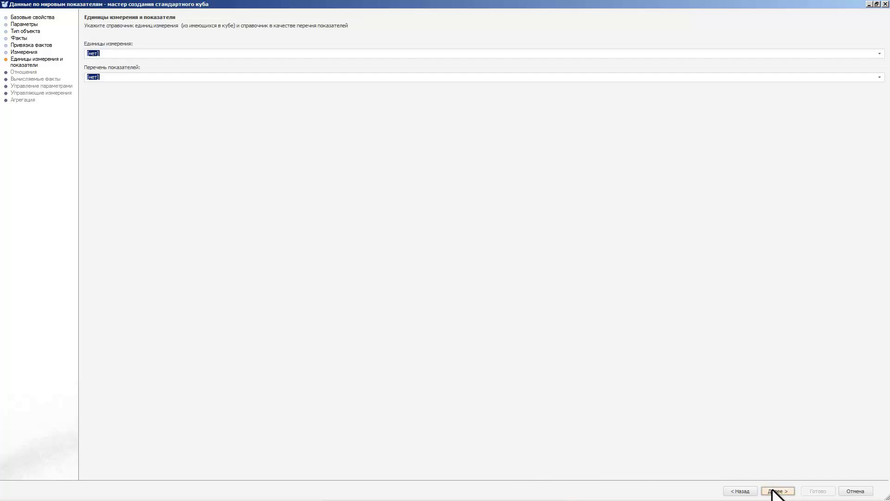
{"action": "left_click", "coordinate": [773, 491]}
{"action": "left_click", "coordinate": [774, 491]}
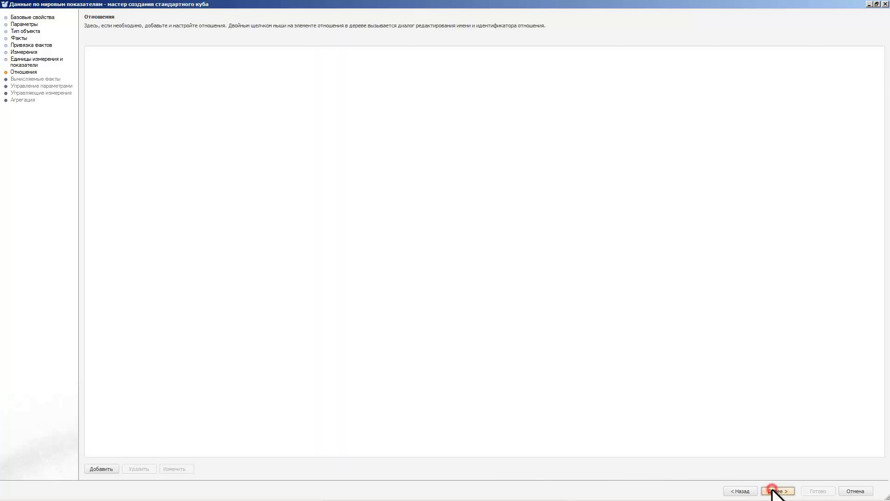
{"action": "left_click", "coordinate": [773, 491]}
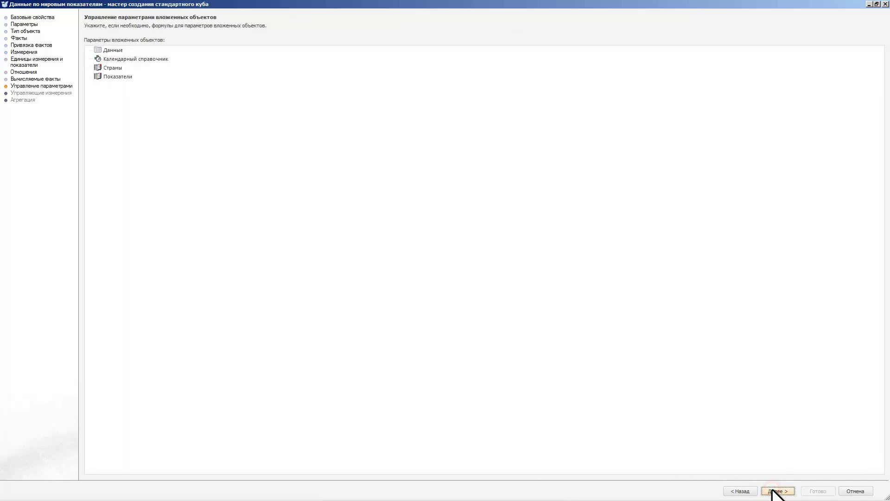
{"action": "left_click", "coordinate": [773, 491]}
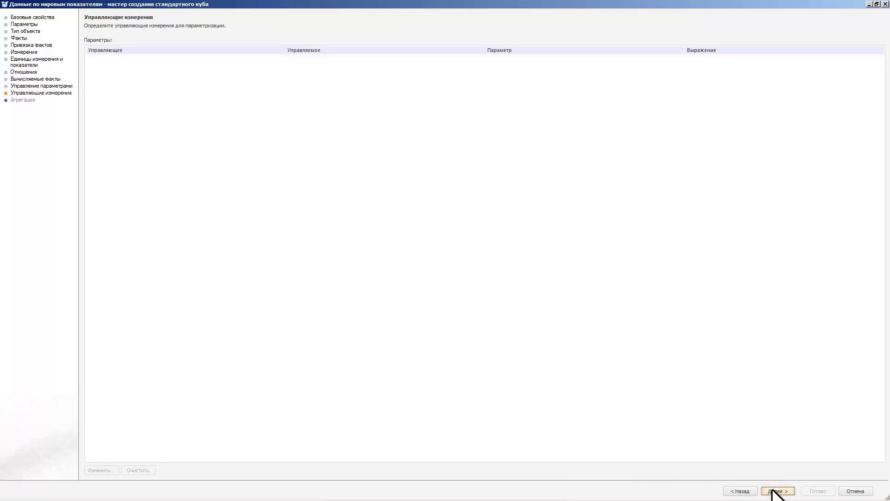
{"action": "left_click", "coordinate": [773, 491]}
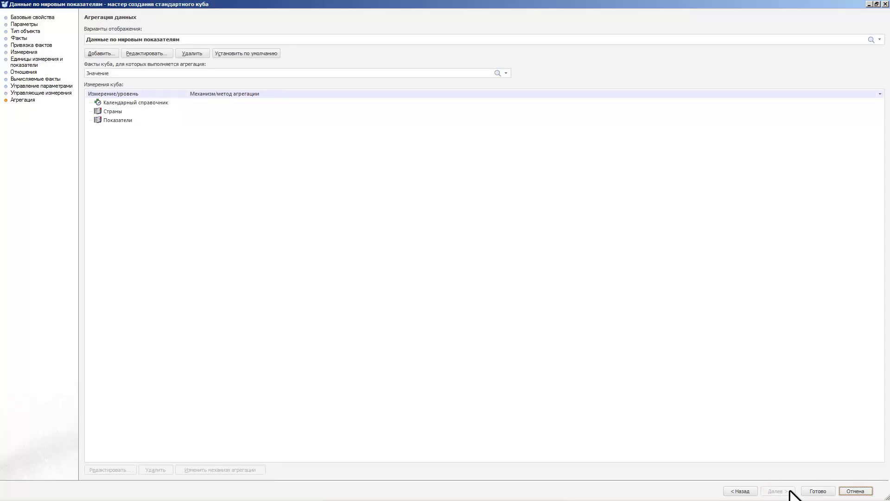
{"action": "left_click", "coordinate": [817, 491]}
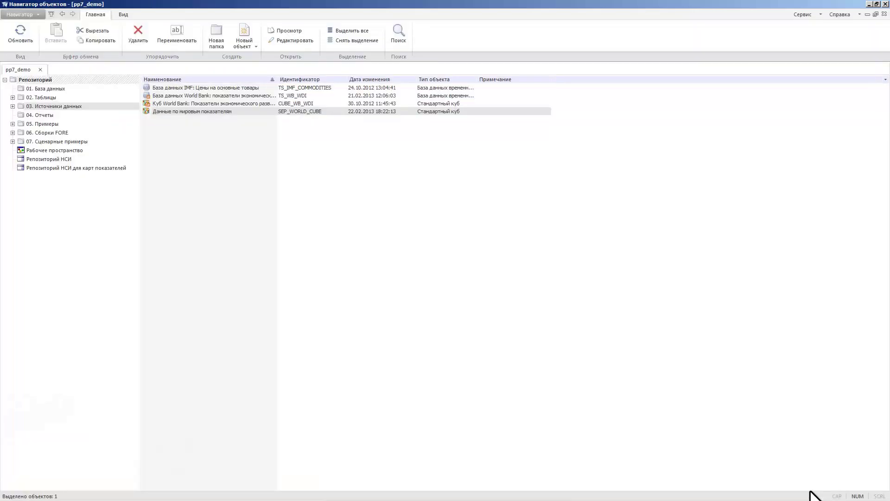
Step: Open the cube Данные по мировым показателям for viewing and select Европа with all its countries in the Страны dimension
{"action": "double_click", "coordinate": [219, 112]}
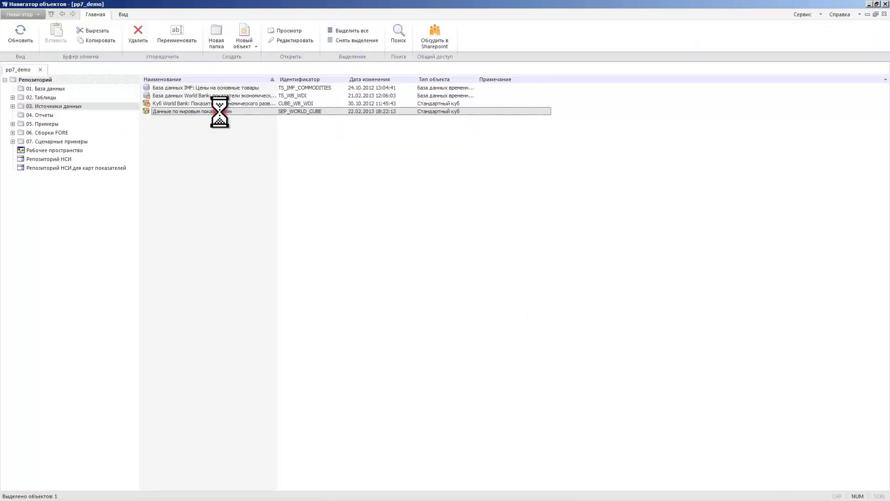
{"action": "left_click", "coordinate": [12, 160]}
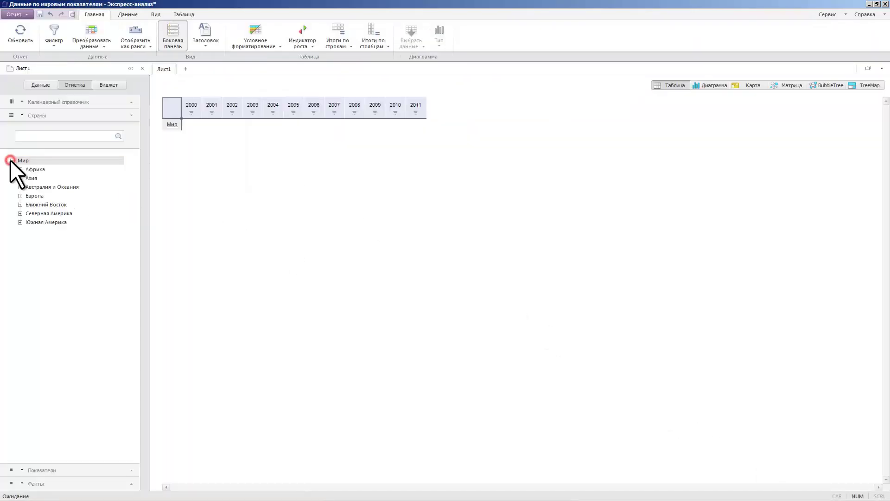
{"action": "left_click", "coordinate": [20, 196]}
{"action": "right_click", "coordinate": [29, 196]}
{"action": "left_click", "coordinate": [52, 245]}
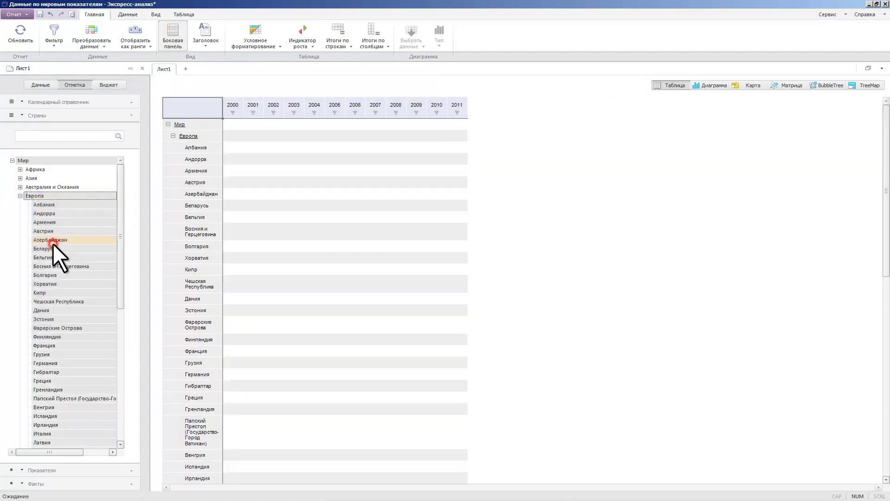
Step: Find the indicators matching "прирост ввп", select Прирост ВВП (% в год) to view its data, and close the report
{"action": "left_click", "coordinate": [32, 470]}
{"action": "left_click", "coordinate": [23, 147]}
{"action": "type", "text": "прирост ввп"}
{"action": "left_click", "coordinate": [58, 200]}
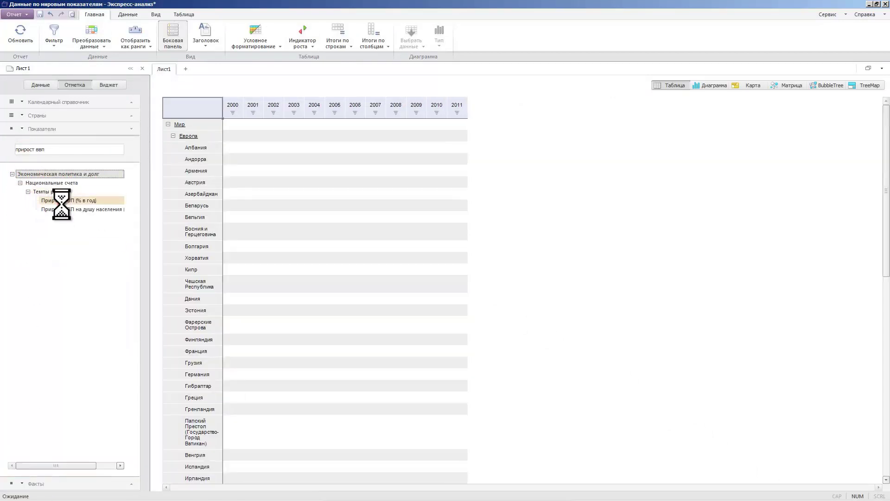
{"action": "left_click", "coordinate": [885, 4]}
{"action": "left_click", "coordinate": [461, 261]}
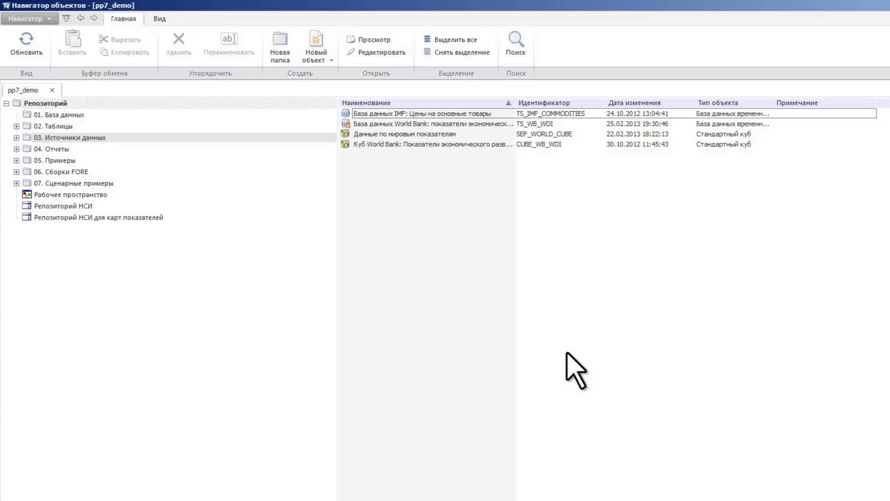
Step: Start a new time series database in 03. Источники данных and name it Временные ряды
{"action": "left_click", "coordinate": [331, 60]}
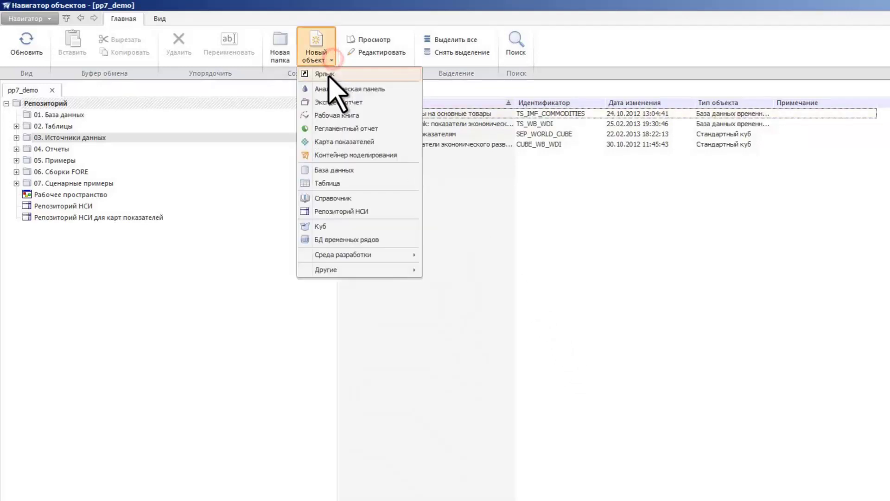
{"action": "left_click", "coordinate": [335, 239]}
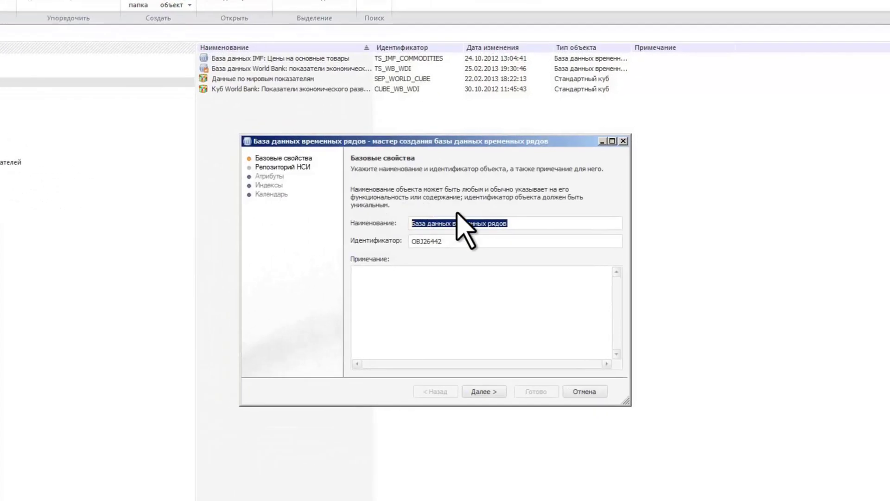
{"action": "type", "text": "Временные ряды"}
{"action": "left_click", "coordinate": [509, 396]}
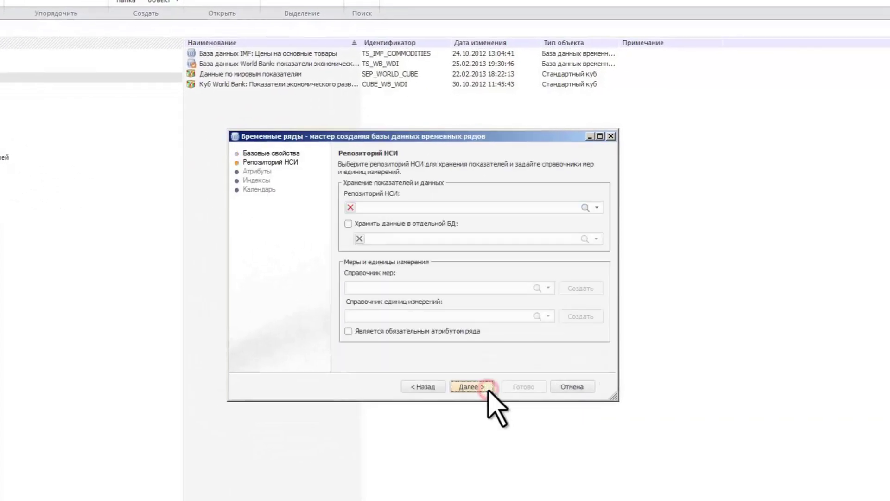
Step: Store the indicators in Репозиторий НСИ, keeping the _Меры and _Единицы измерения dictionaries for measures and units
{"action": "left_click", "coordinate": [509, 208]}
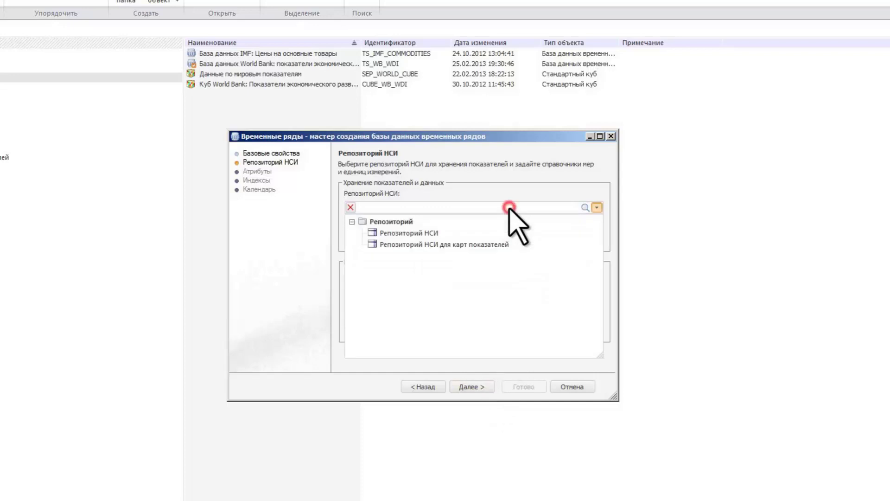
{"action": "left_click", "coordinate": [434, 233]}
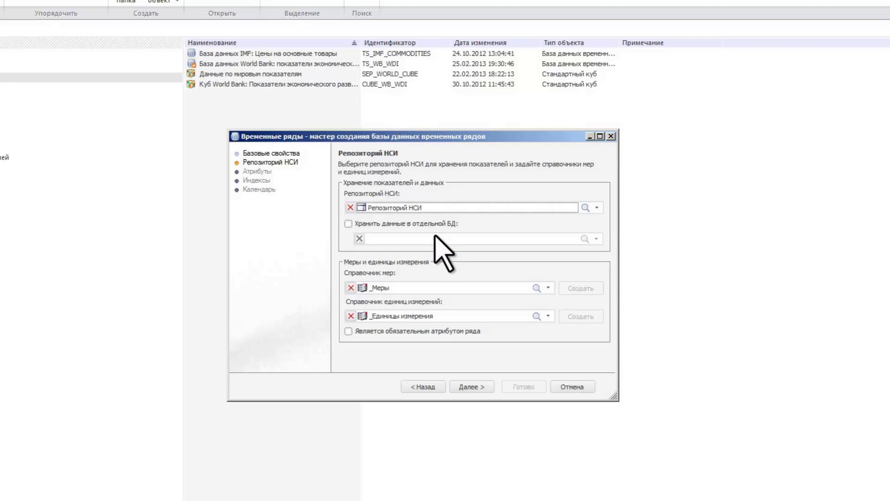
{"action": "left_click", "coordinate": [548, 287]}
{"action": "left_click", "coordinate": [549, 288]}
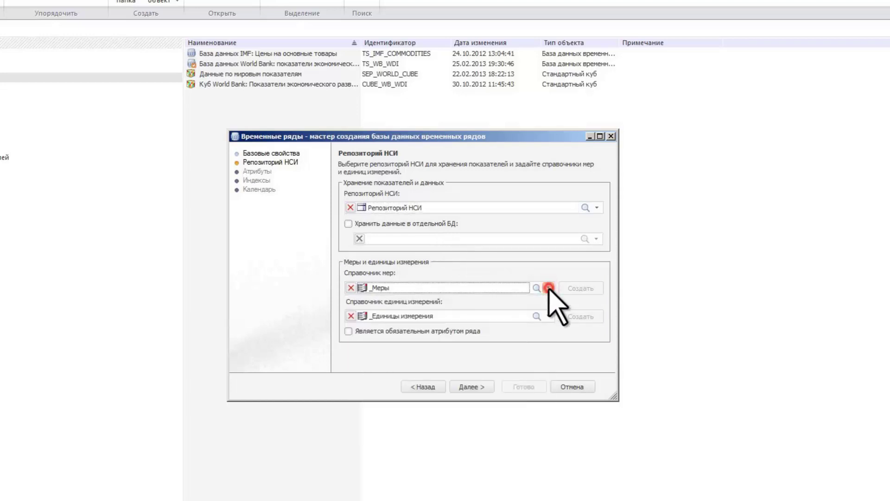
{"action": "left_click", "coordinate": [547, 316]}
{"action": "left_click", "coordinate": [547, 316]}
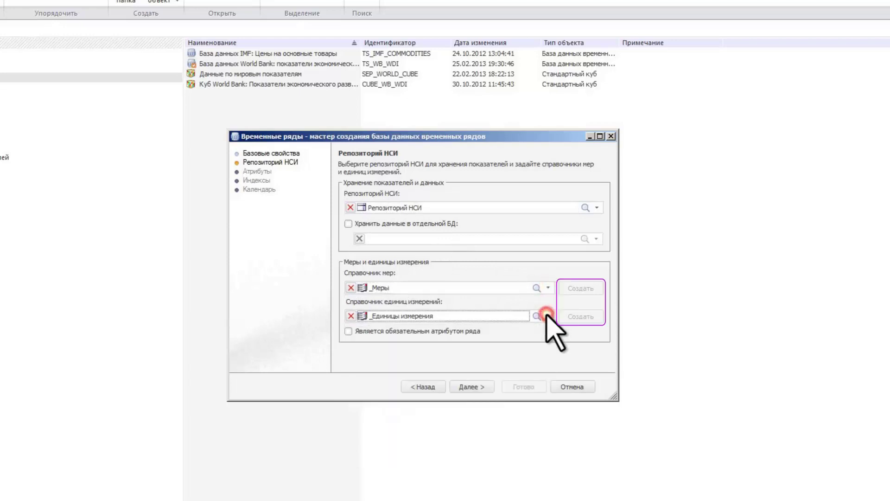
{"action": "left_click", "coordinate": [481, 387]}
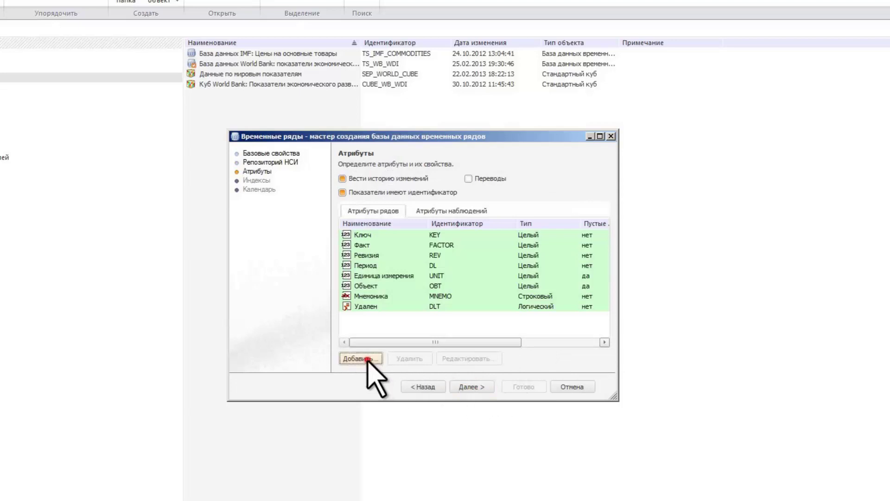
Step: Add a series attribute named Страна with the identifier COUNTRY
{"action": "left_click", "coordinate": [366, 362]}
{"action": "type", "text": "Страна"}
{"action": "double_click", "coordinate": [348, 203]}
{"action": "type", "text": "COUNTRY"}
Step: Set the attribute's type to Ссылка на справочник, link it to a dictionary from Репозиторий НСИ, and confirm the attribute
{"action": "left_click", "coordinate": [341, 232]}
{"action": "left_click", "coordinate": [341, 258]}
{"action": "left_click", "coordinate": [341, 261]}
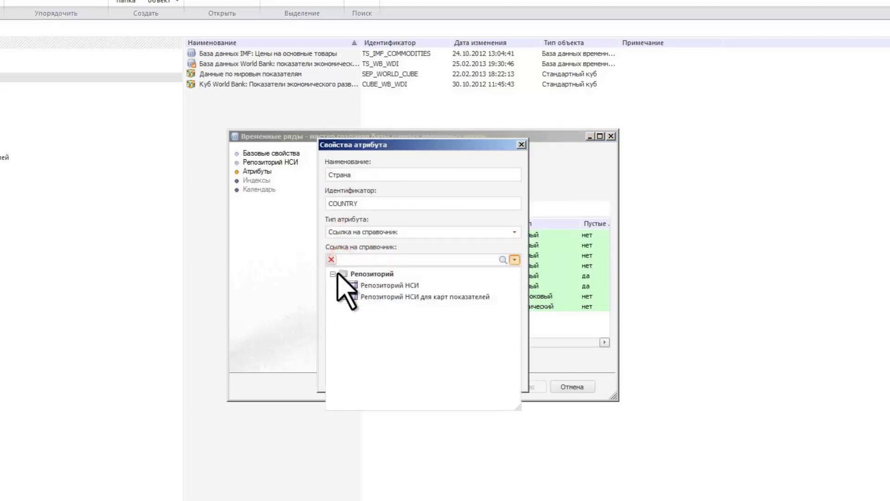
{"action": "left_click", "coordinate": [343, 286]}
{"action": "left_click", "coordinate": [365, 297]}
{"action": "left_click", "coordinate": [437, 374]}
Step: Leave the indexes empty, add the Кварталы and Месяцы calendar levels, and finish creating the time series database
{"action": "left_click", "coordinate": [462, 386]}
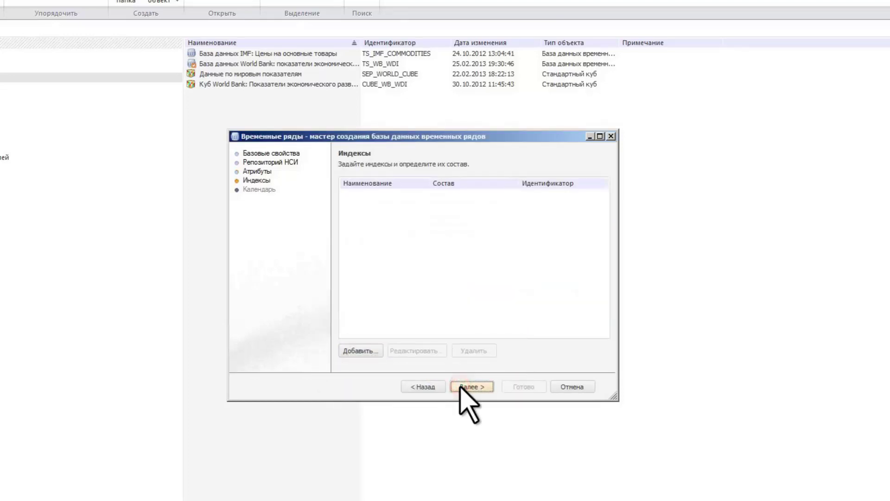
{"action": "left_click", "coordinate": [461, 387]}
{"action": "left_click", "coordinate": [342, 219]}
{"action": "left_click", "coordinate": [342, 233]}
{"action": "left_click", "coordinate": [510, 385]}
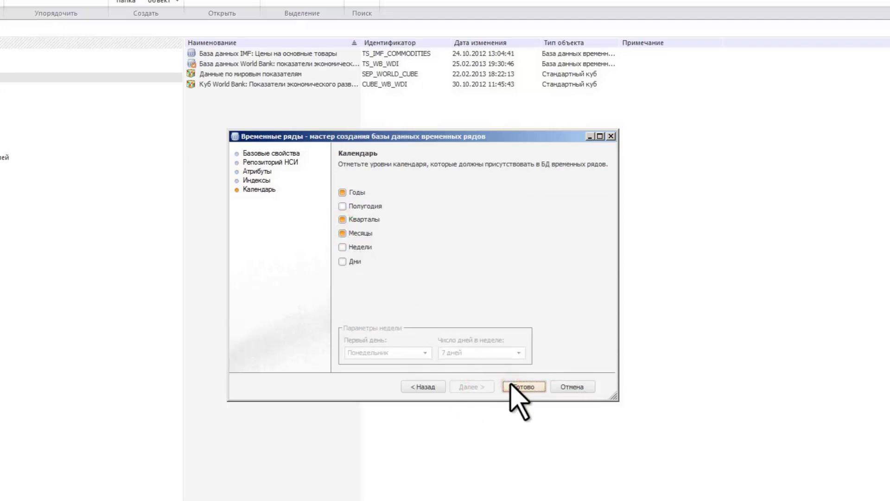
Step: Expand the Временные ряды database and its Данные folder in the repository tree to examine the objects inside
{"action": "left_click", "coordinate": [32, 165]}
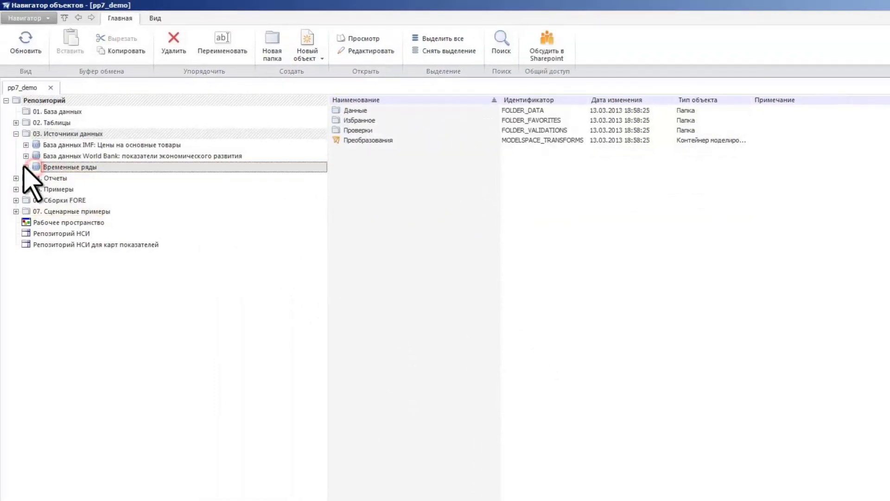
{"action": "left_click", "coordinate": [20, 165]}
{"action": "left_click", "coordinate": [36, 178]}
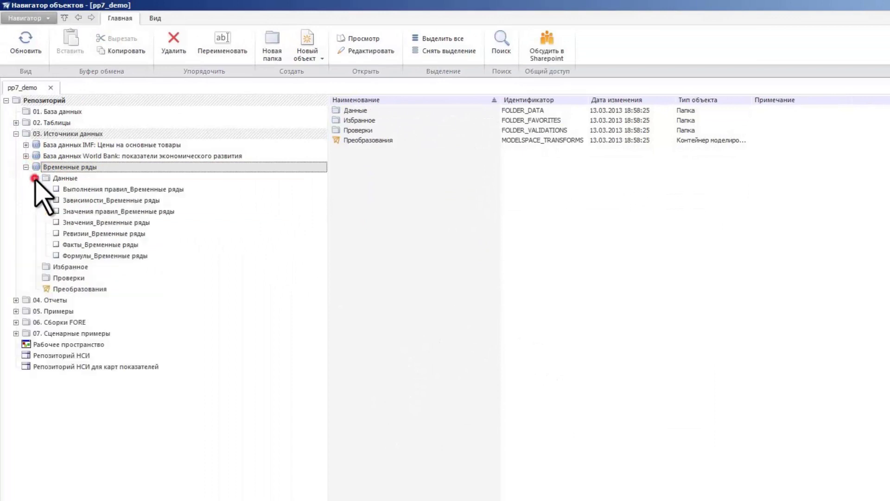